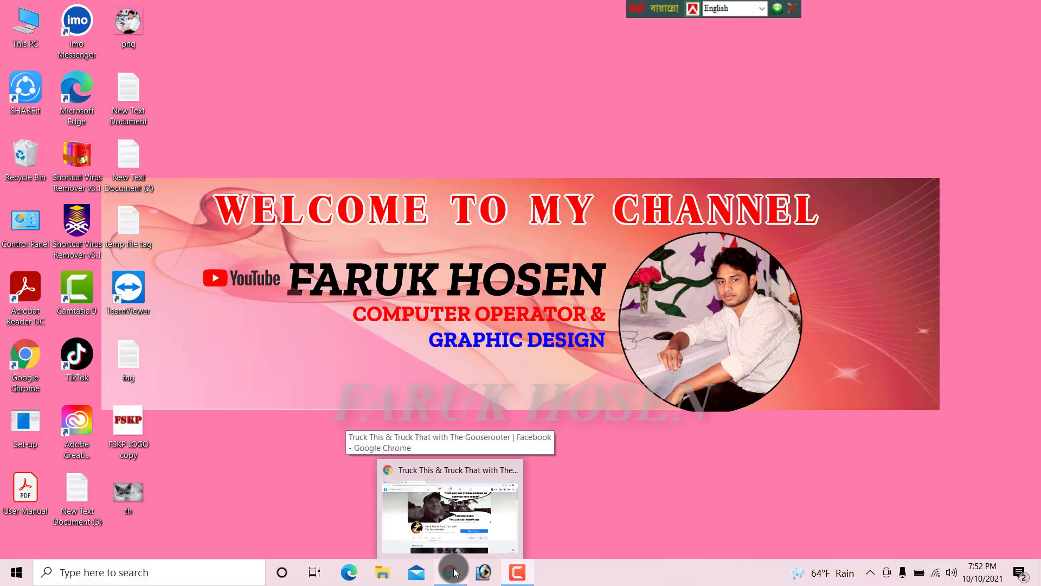
# Step: Refresh the desktop four times from its right-click menu
pyautogui.rightClick(450, 126)
pyautogui.click(476, 166)
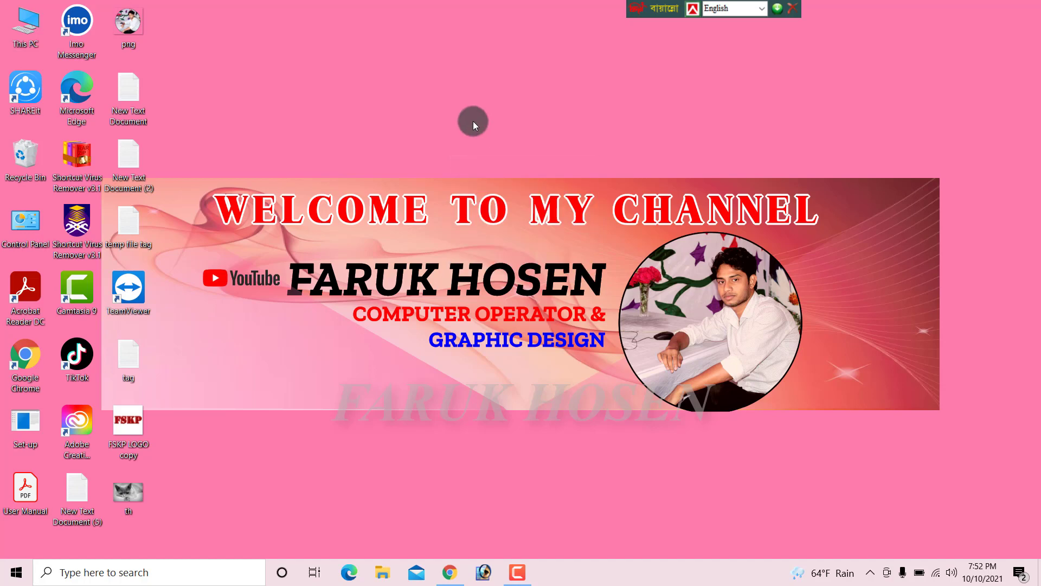
pyautogui.rightClick(472, 120)
pyautogui.click(497, 156)
pyautogui.rightClick(495, 118)
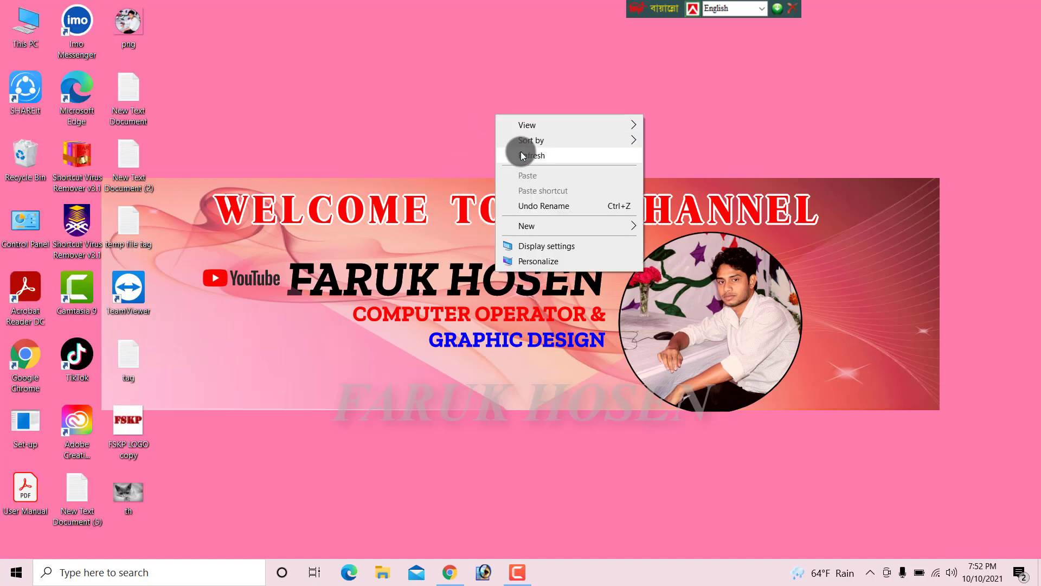
pyautogui.click(521, 151)
pyautogui.rightClick(513, 117)
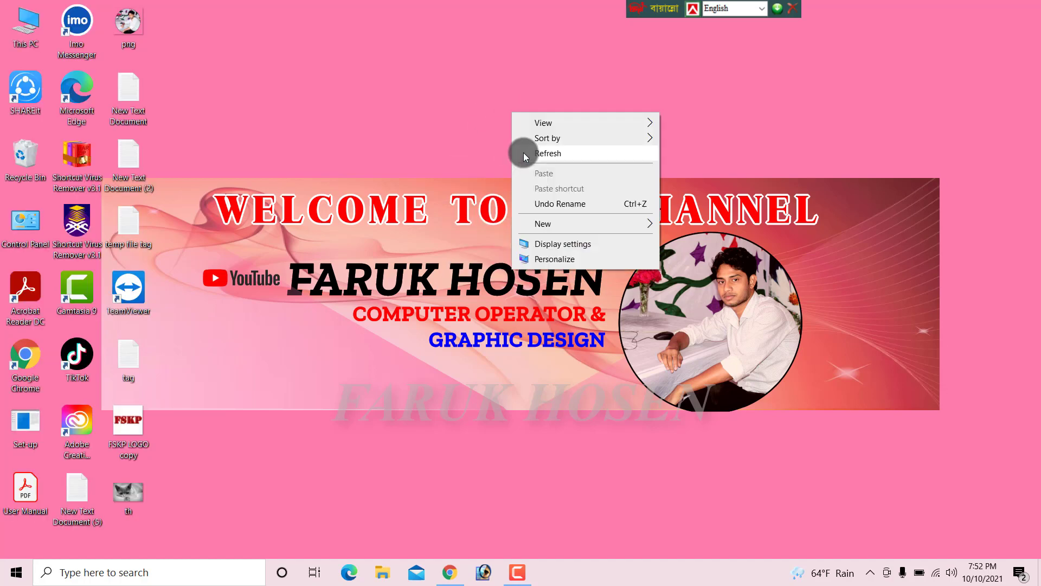
pyautogui.click(524, 153)
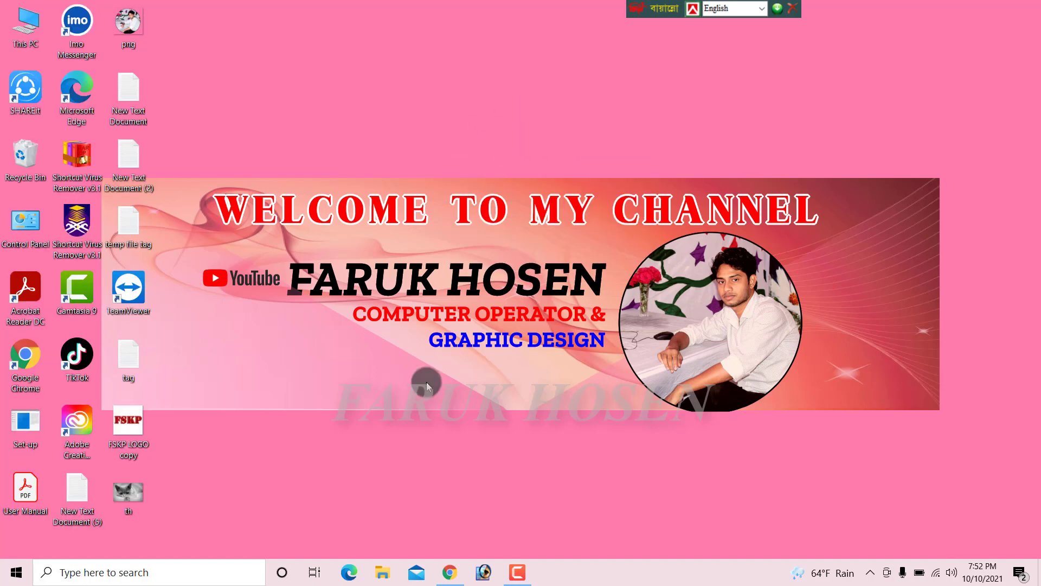
# Step: Restore Chrome, glance at both Facebook tabs, and add a blank new tab
pyautogui.click(452, 574)
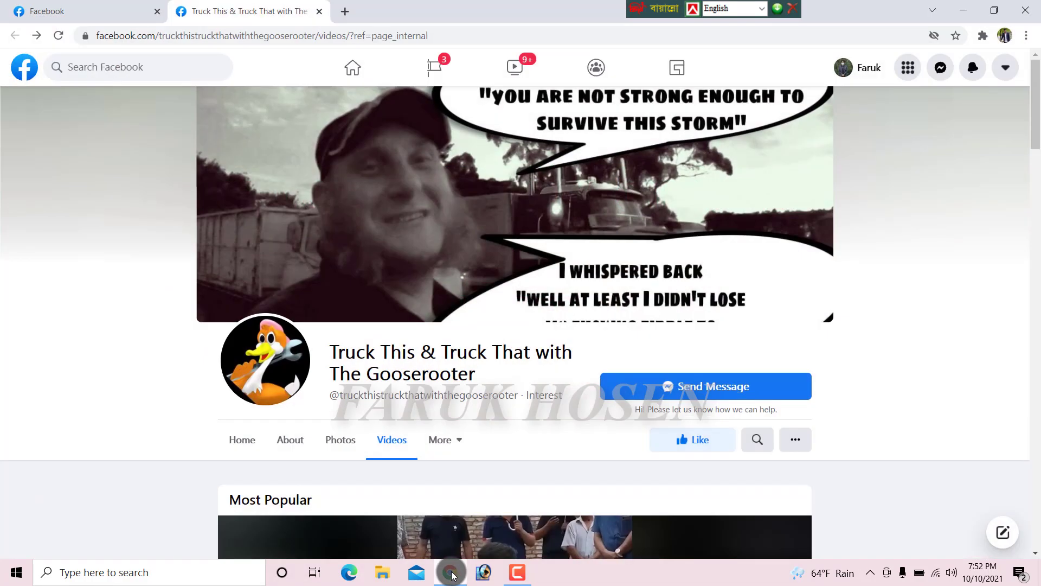
pyautogui.click(73, 13)
pyautogui.click(251, 20)
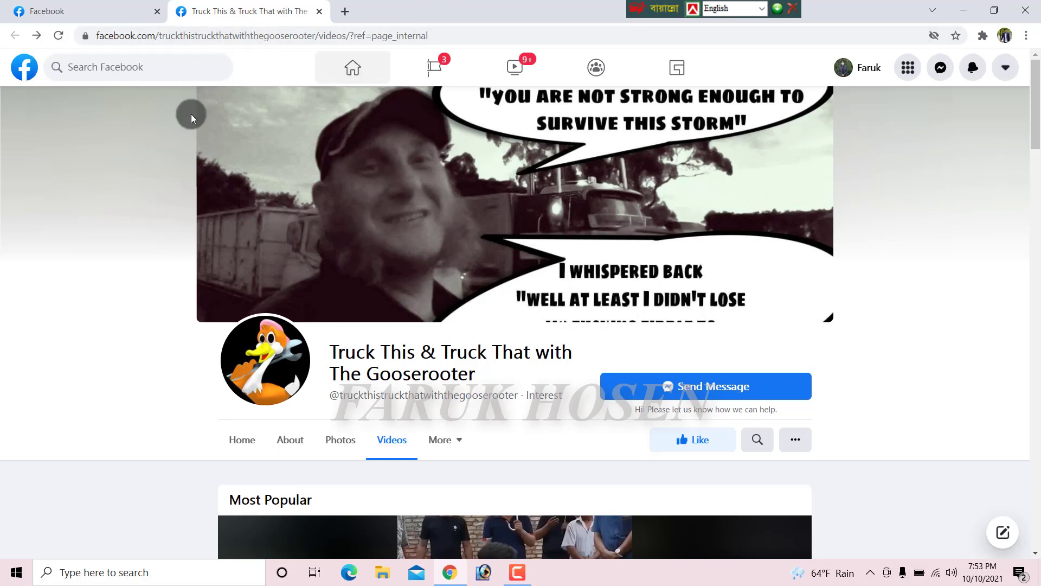
pyautogui.click(450, 576)
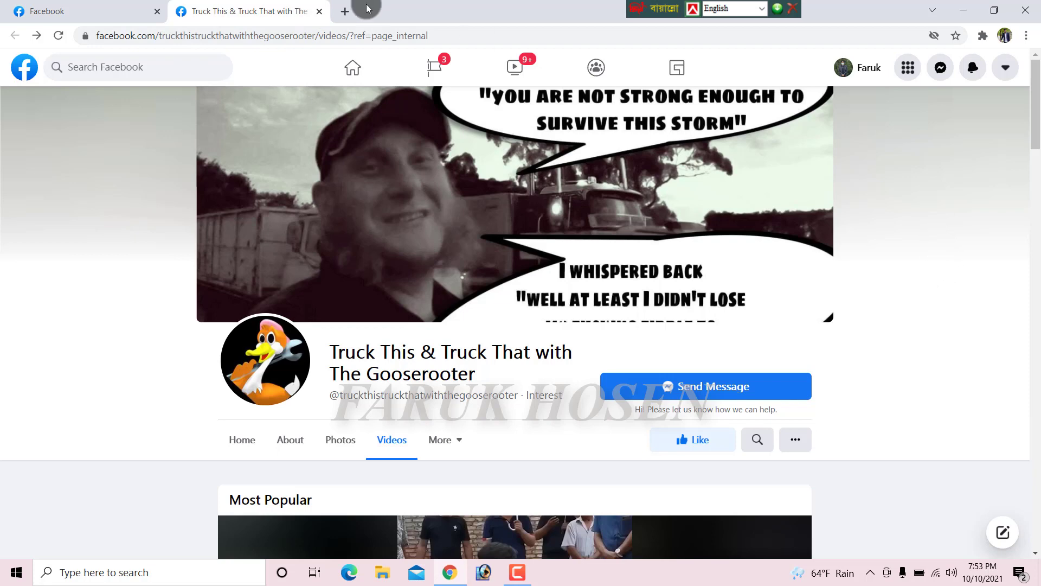
pyautogui.click(340, 11)
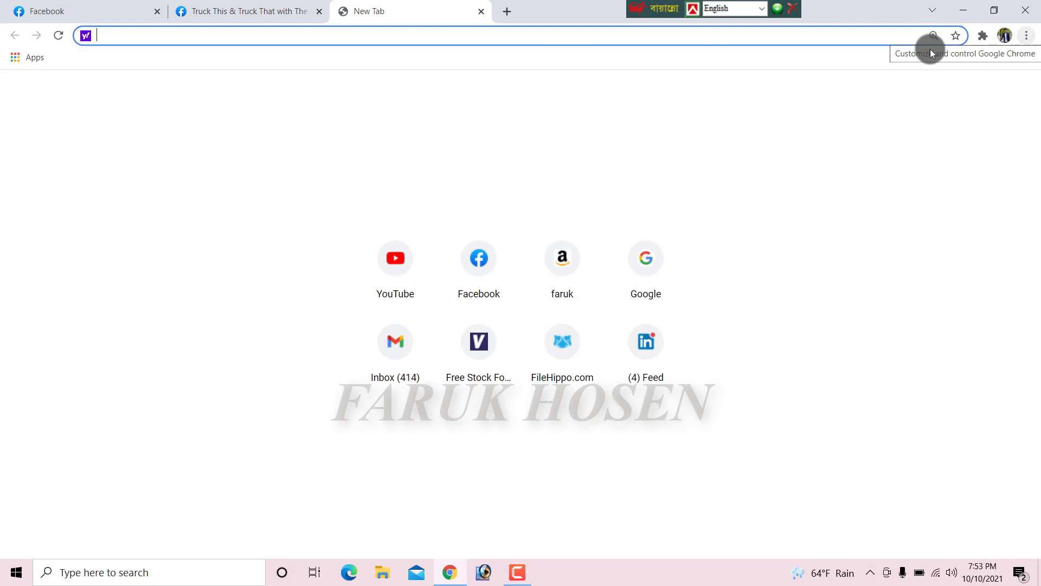
# Step: Turn on Chrome's bookmarks bar and switch to the Truck This Facebook tab
pyautogui.click(1029, 38)
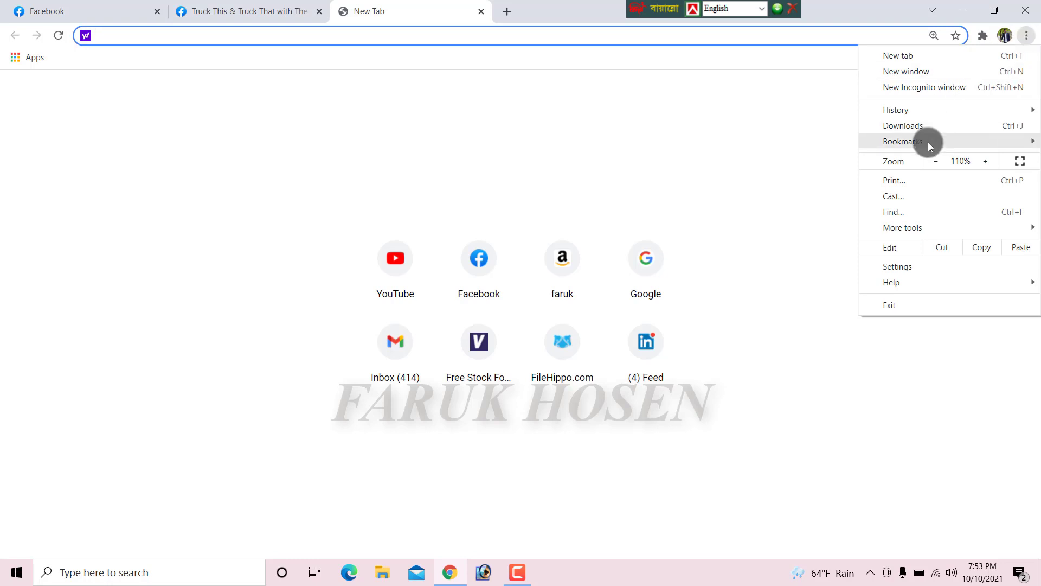
pyautogui.moveTo(903, 142)
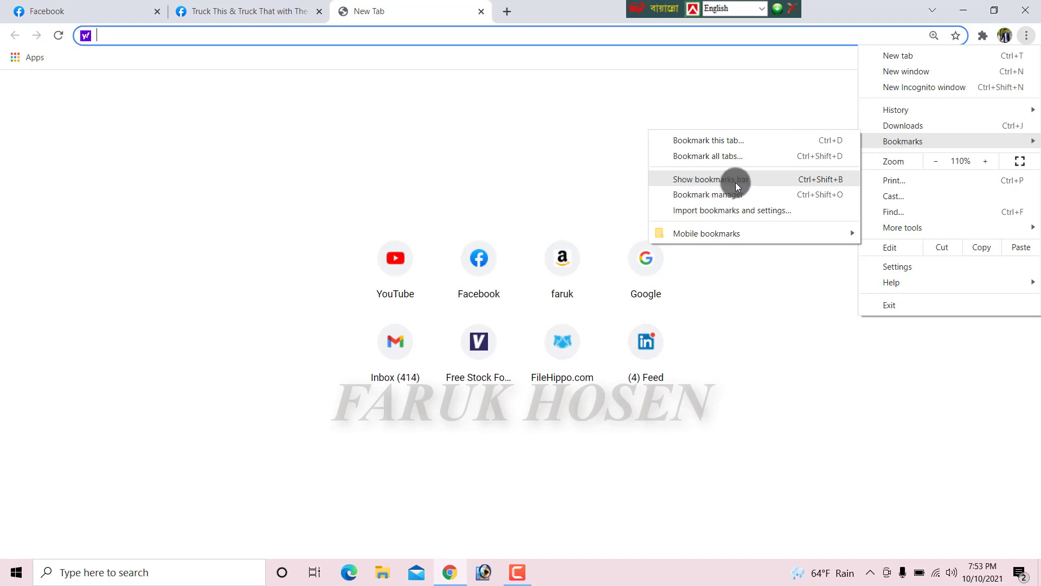
pyautogui.click(736, 182)
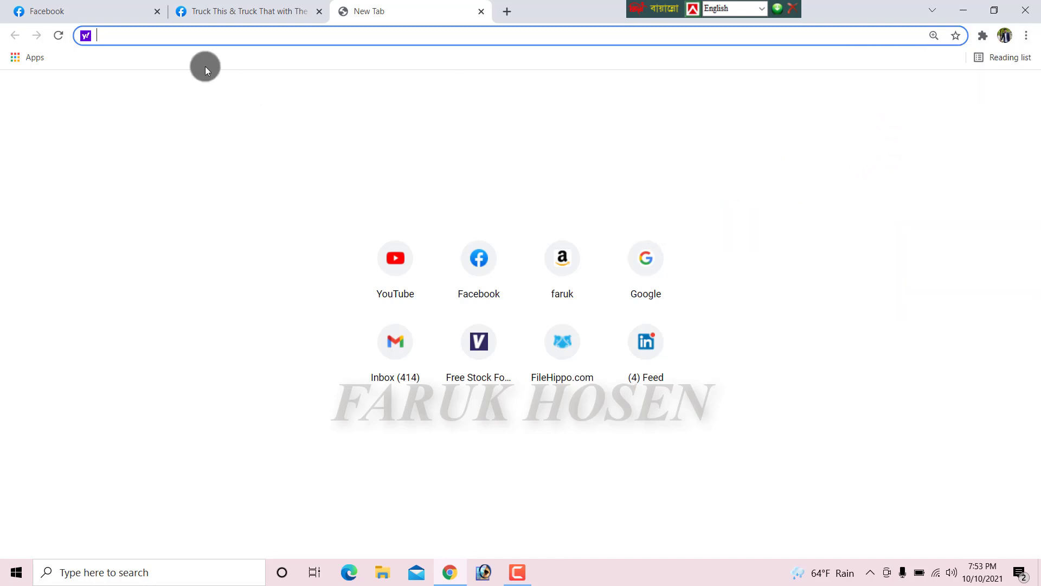
pyautogui.click(249, 10)
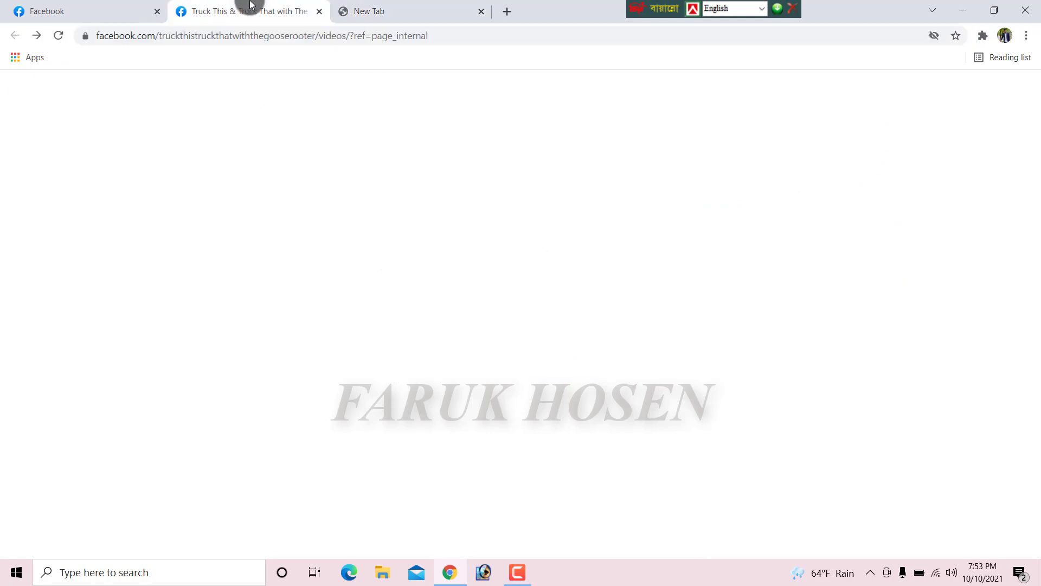
# Step: Hide the bookmarks bar, then show it again
pyautogui.click(1026, 35)
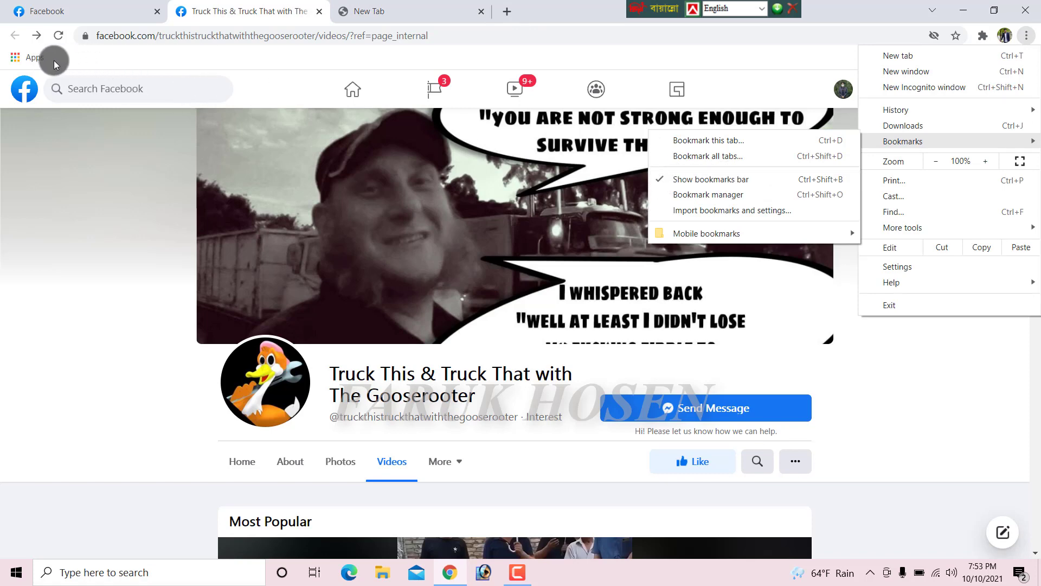
pyautogui.click(665, 181)
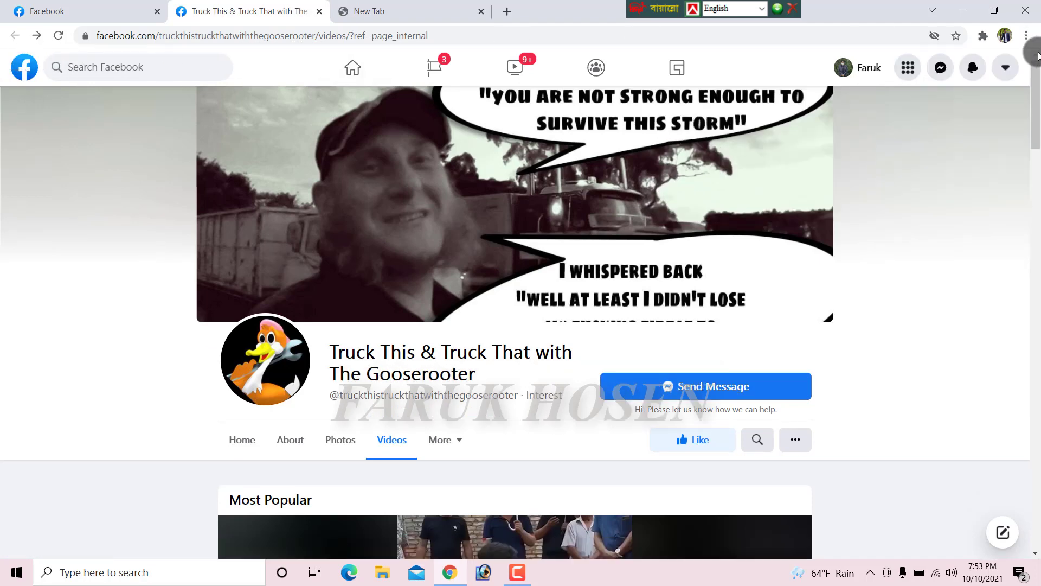
pyautogui.click(1027, 36)
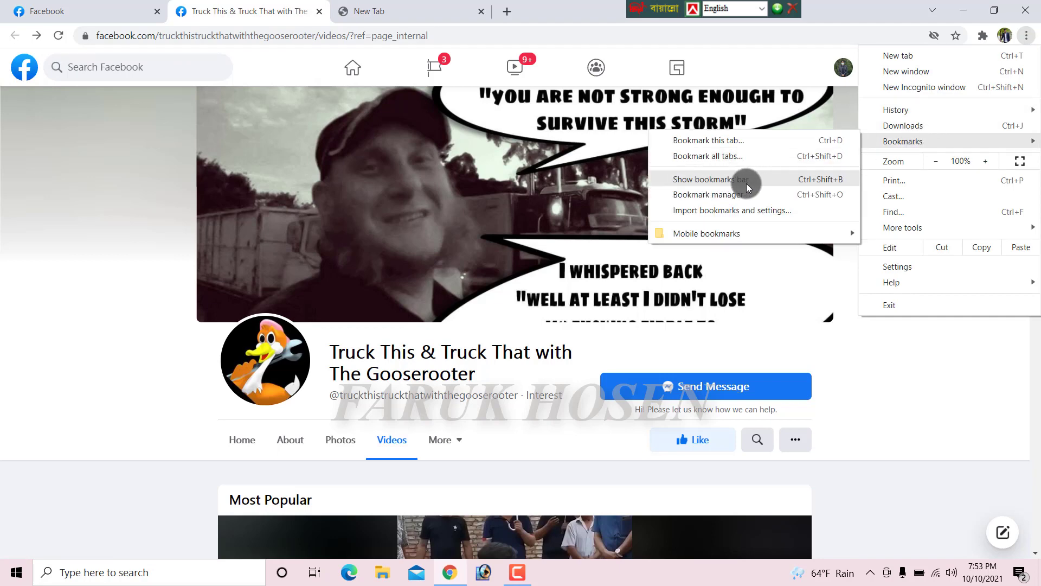
pyautogui.click(730, 186)
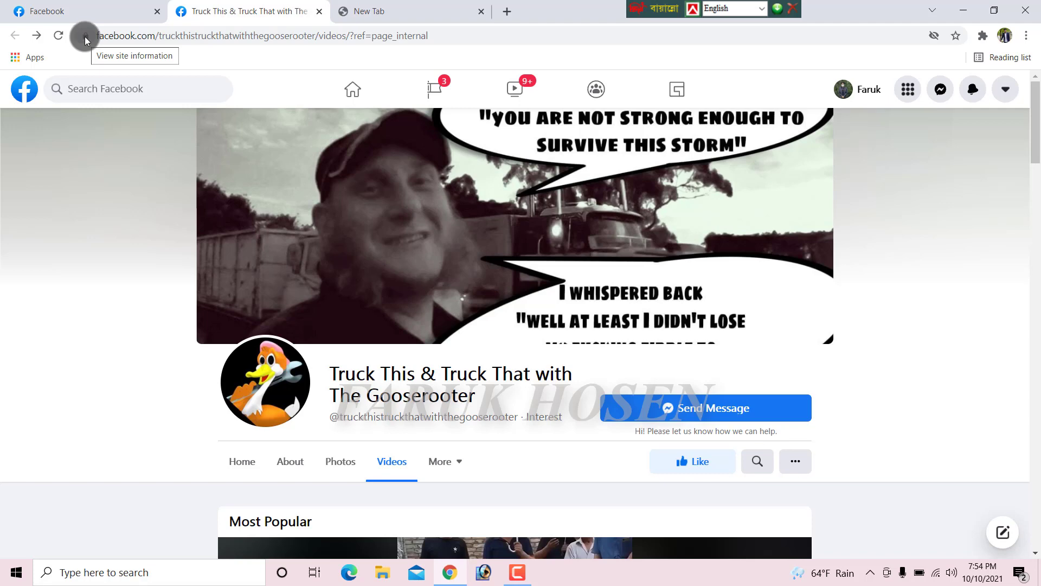
# Step: Drag the Truck This Facebook page onto the bookmarks bar and close the extra tabs
pyautogui.moveTo(86, 37); pyautogui.dragTo(92, 61)
pyautogui.click(290, 19)
pyautogui.click(231, 12)
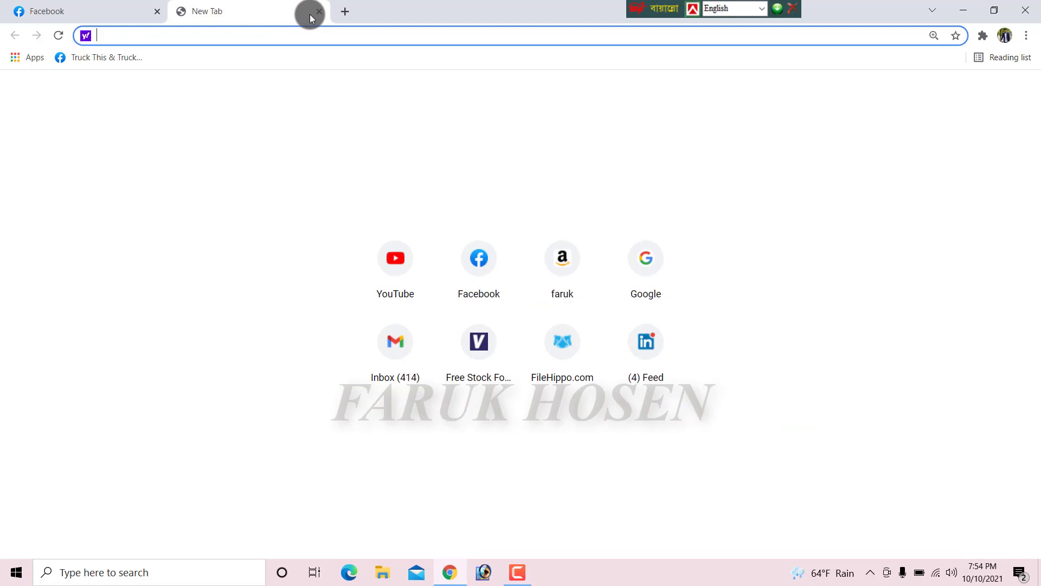
pyautogui.click(321, 14)
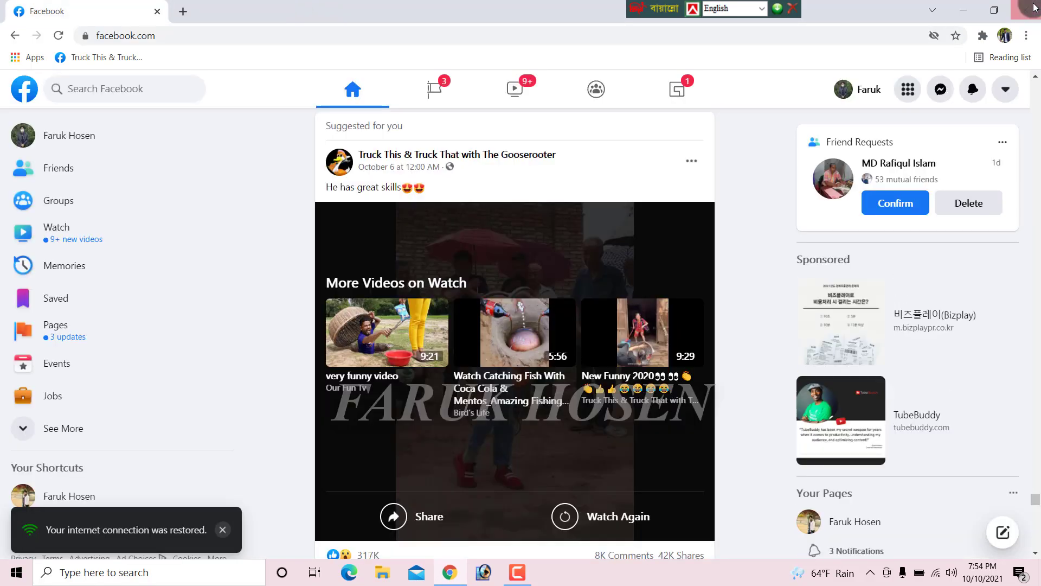
# Step: Close and relaunch Chrome, then reopen the Truck This page from its bookmark
pyautogui.click(1027, 10)
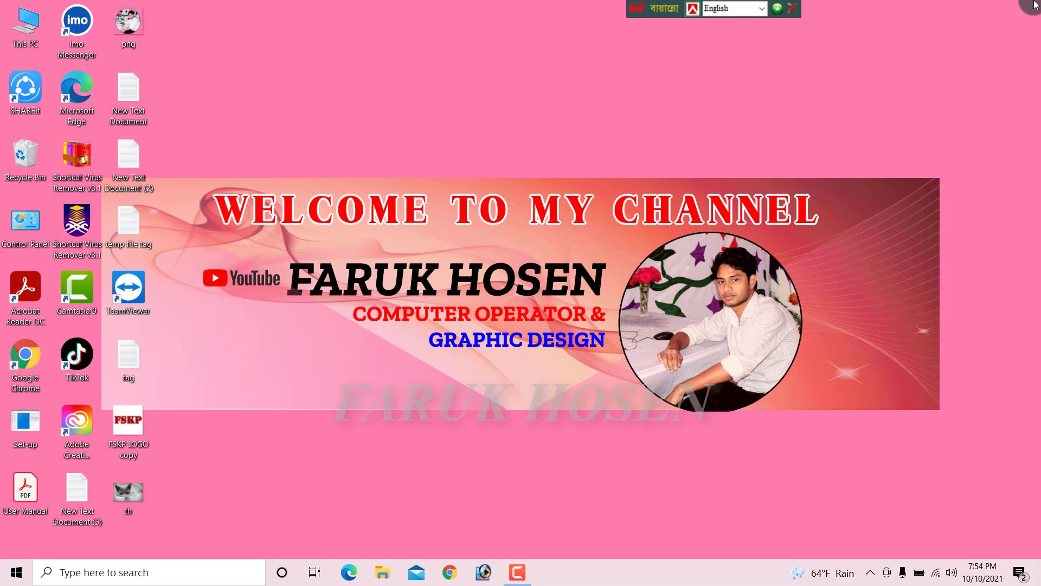
pyautogui.click(456, 574)
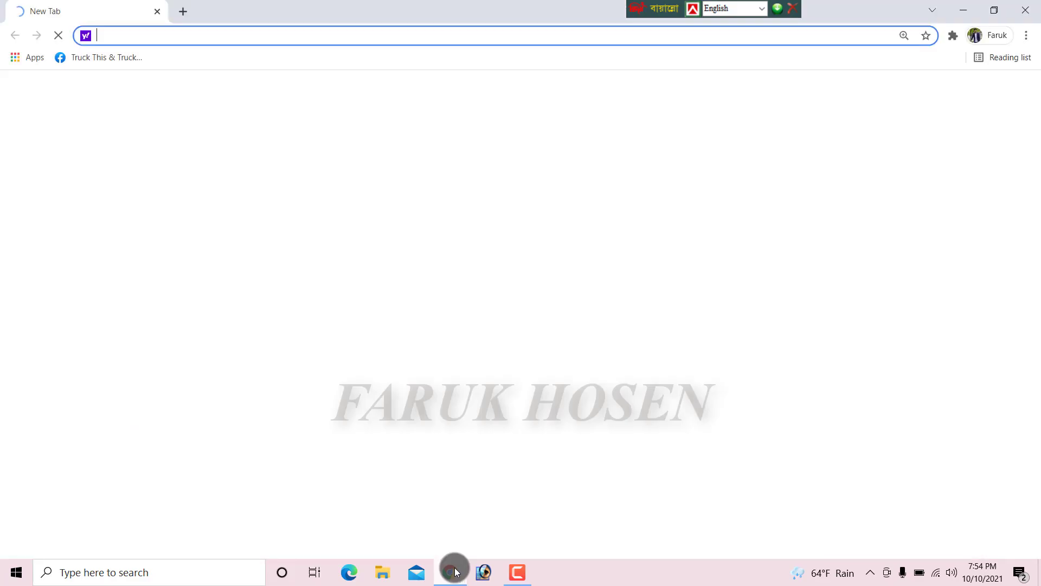
pyautogui.click(102, 61)
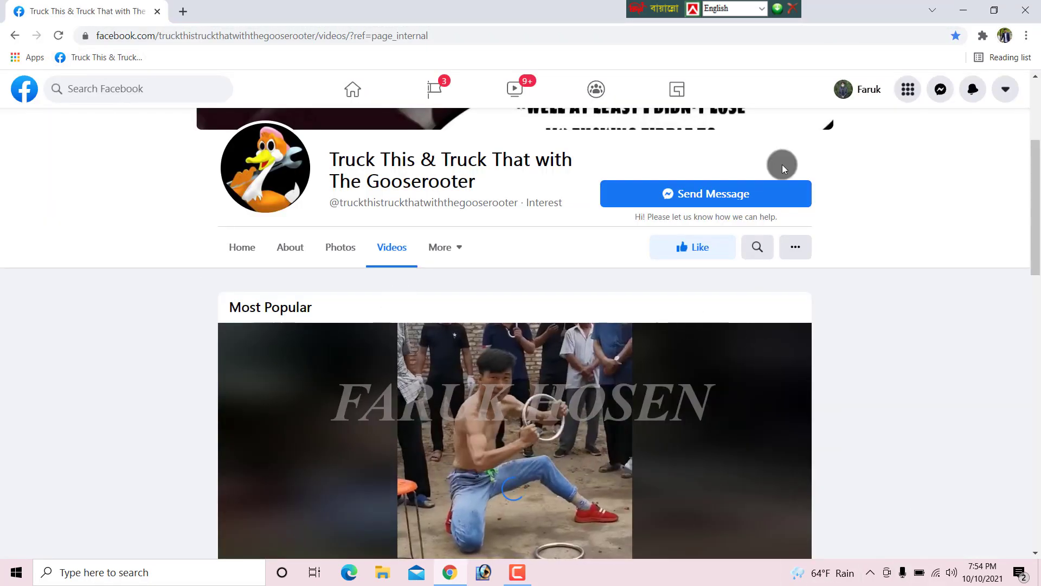
pyautogui.scroll(-3, 260, 263)
pyautogui.scroll(3, 175, 269)
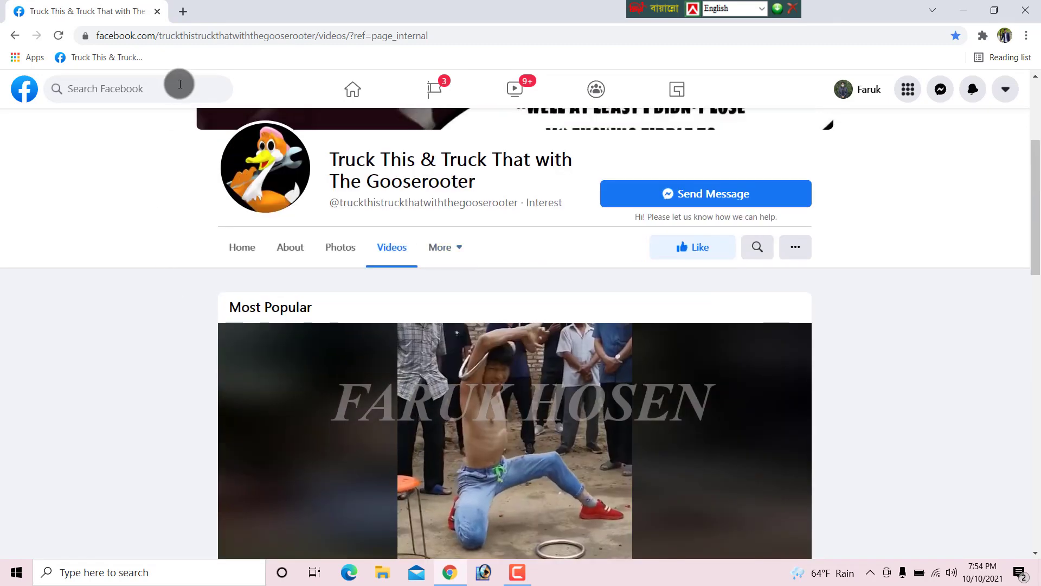
# Step: Open YouTube from a new tab's tile, close that tab, and reload YouTube from its bookmark
pyautogui.click(185, 11)
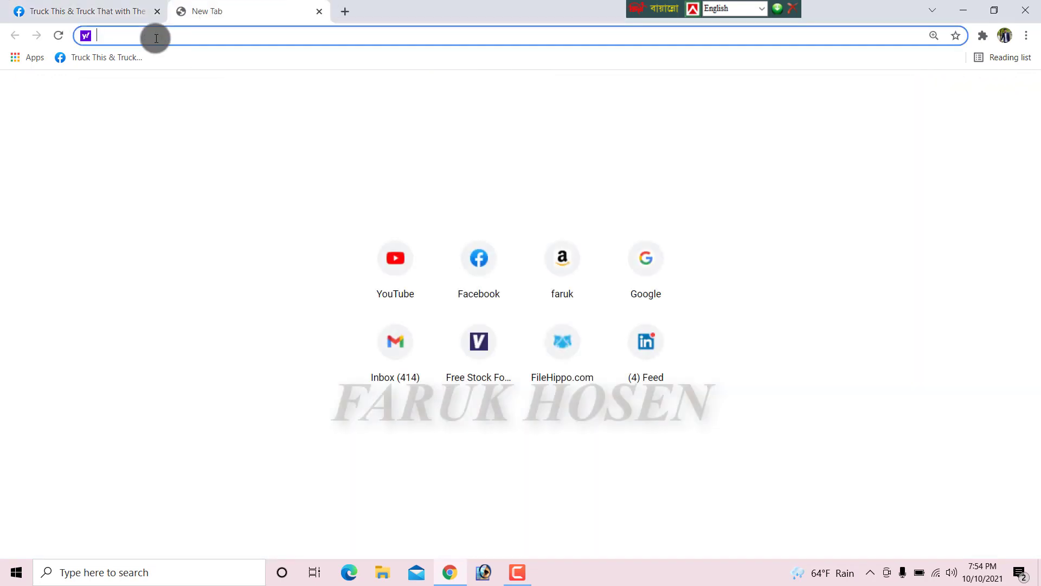
pyautogui.click(394, 259)
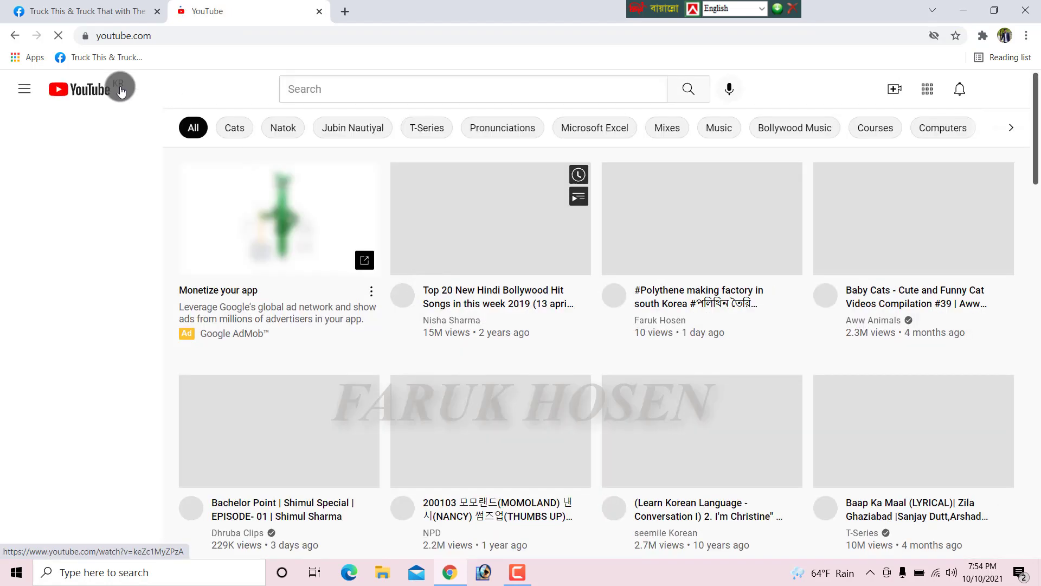
pyautogui.click(319, 11)
pyautogui.click(182, 60)
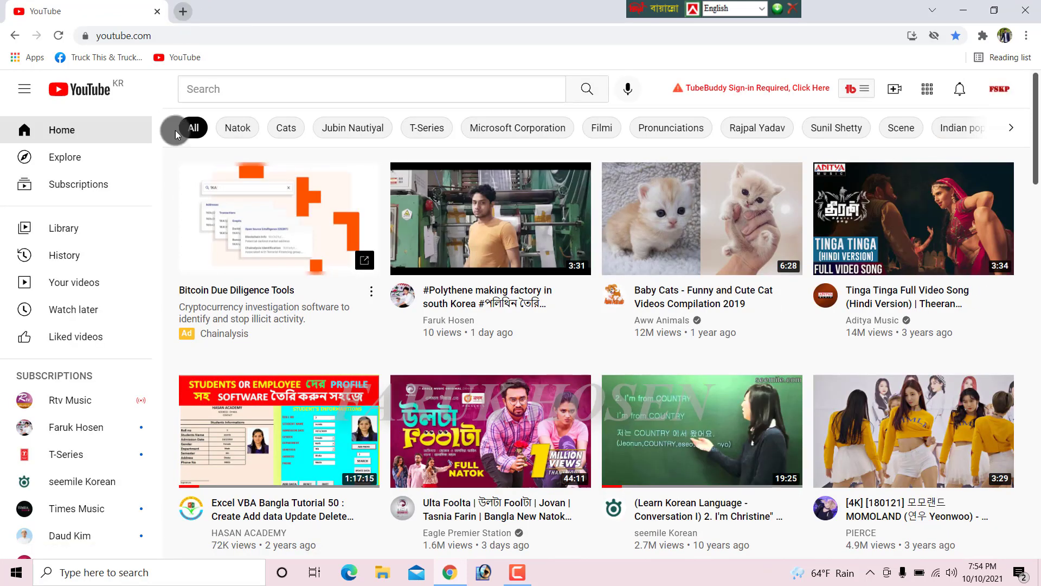
# Step: Open FileHippo in a new tab, drag it onto the bookmarks bar, then close the tab and Chrome
pyautogui.click(186, 11)
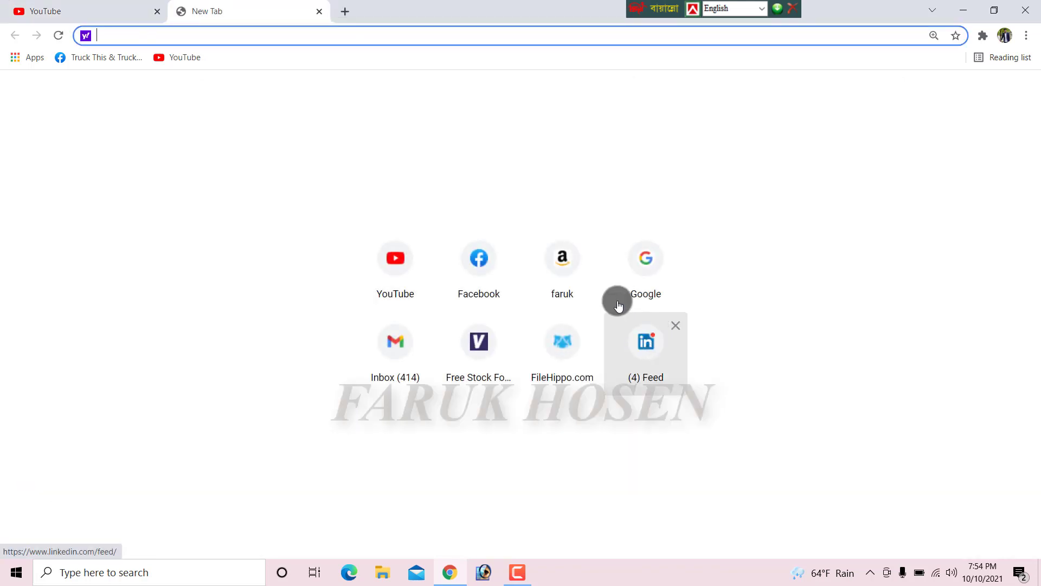
pyautogui.click(572, 360)
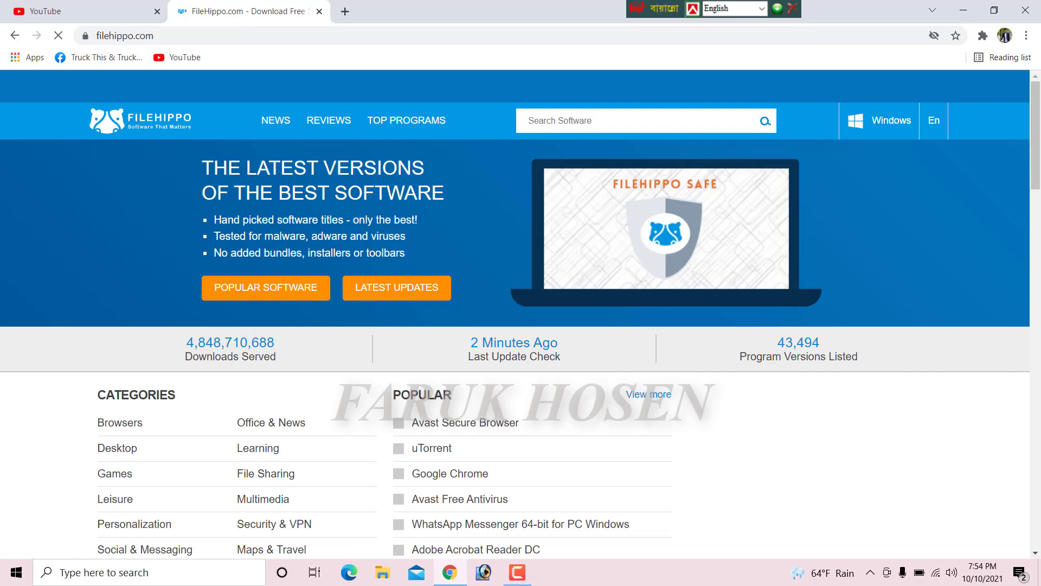
pyautogui.scroll(-5, 479, 369)
pyautogui.scroll(1, 288, 366)
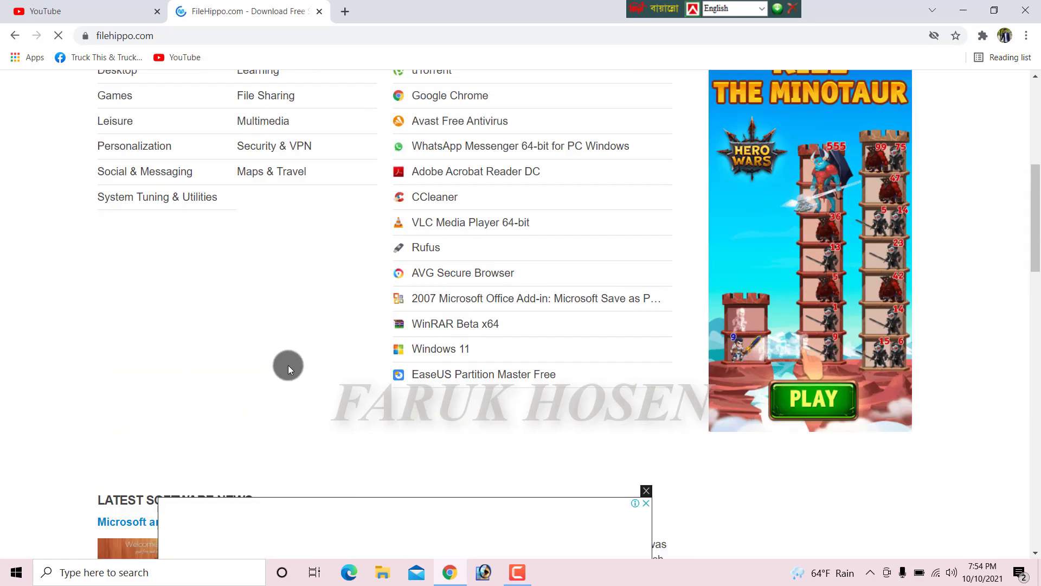
pyautogui.scroll(4, 282, 360)
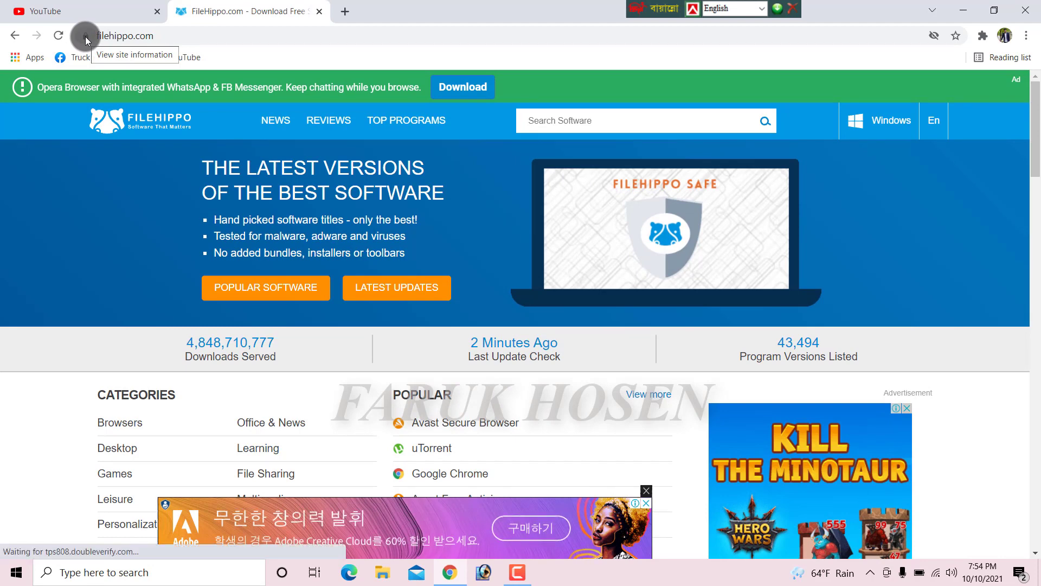
pyautogui.moveTo(85, 36); pyautogui.dragTo(270, 60)
pyautogui.click(316, 12)
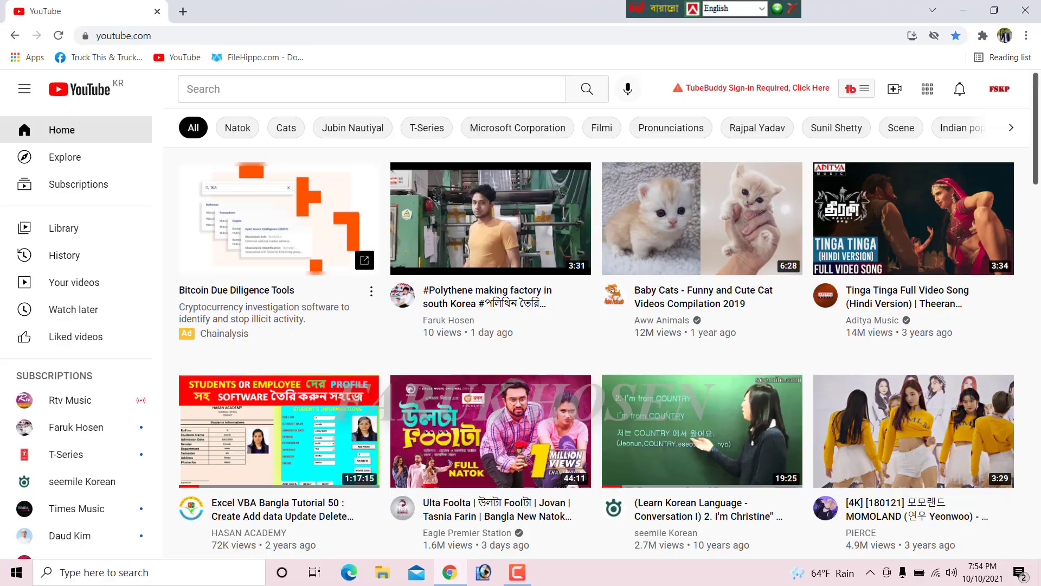
pyautogui.click(1023, 10)
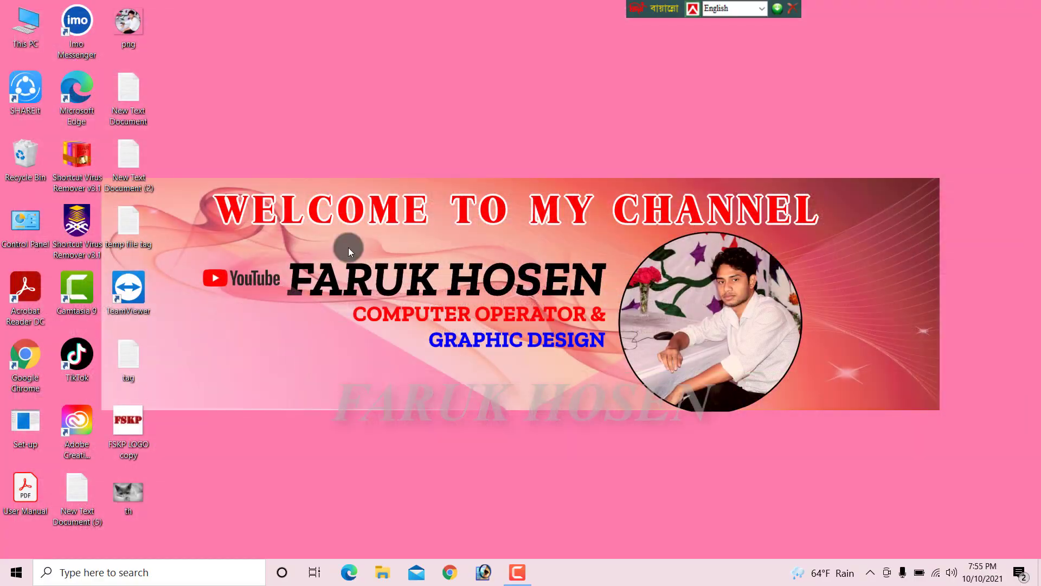
# Step: Reopen Chrome and load the FileHippo, YouTube and Facebook bookmarks in new tabs
pyautogui.click(447, 571)
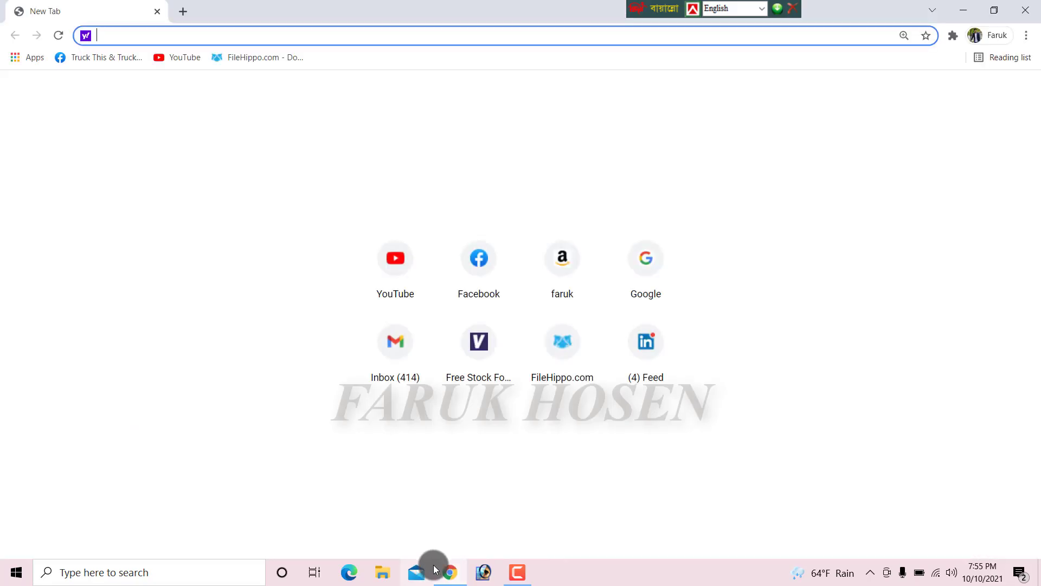
pyautogui.click(258, 61)
pyautogui.click(183, 12)
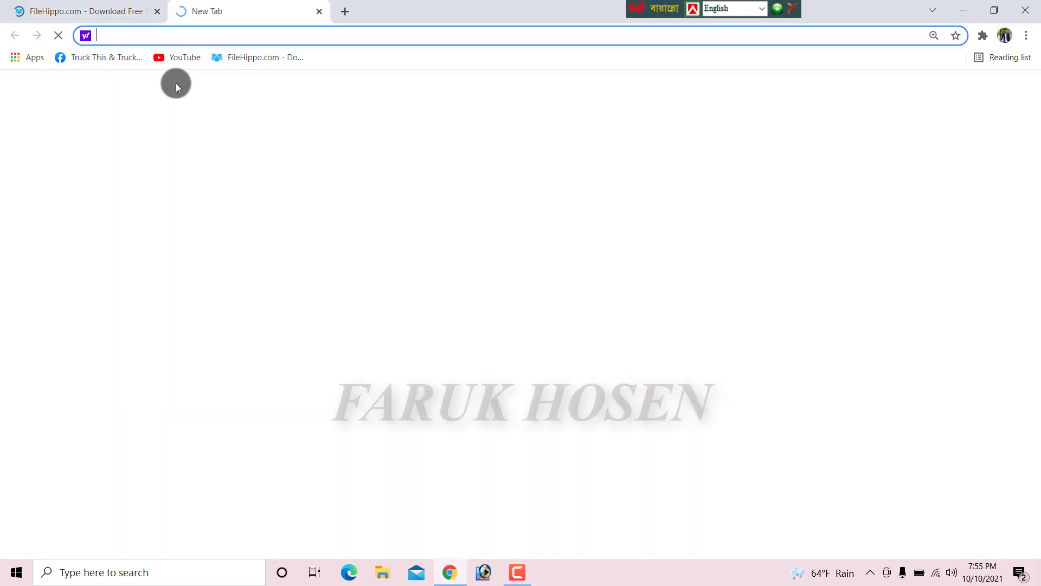
pyautogui.click(175, 58)
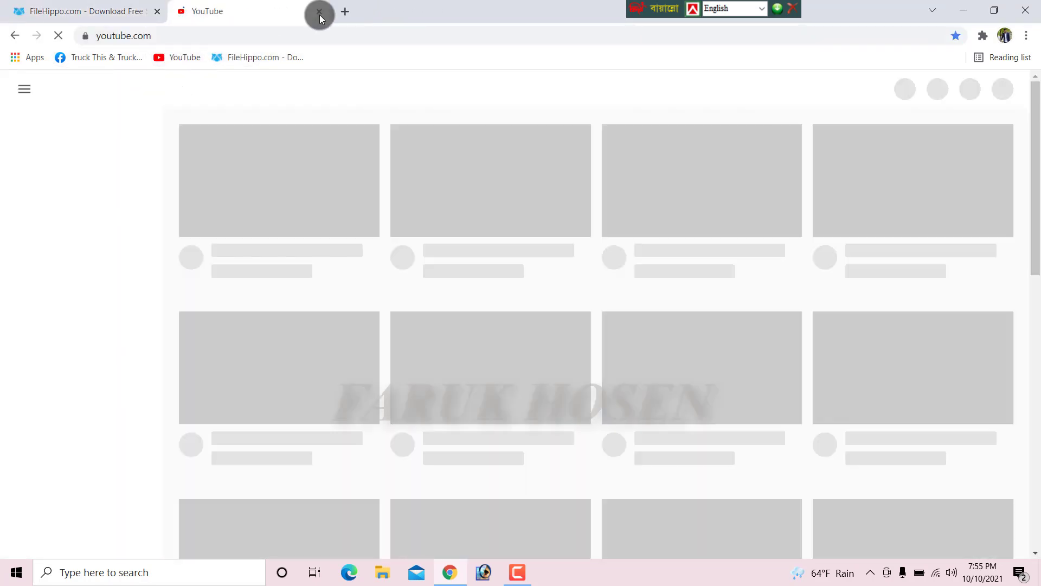
pyautogui.click(344, 12)
pyautogui.click(95, 59)
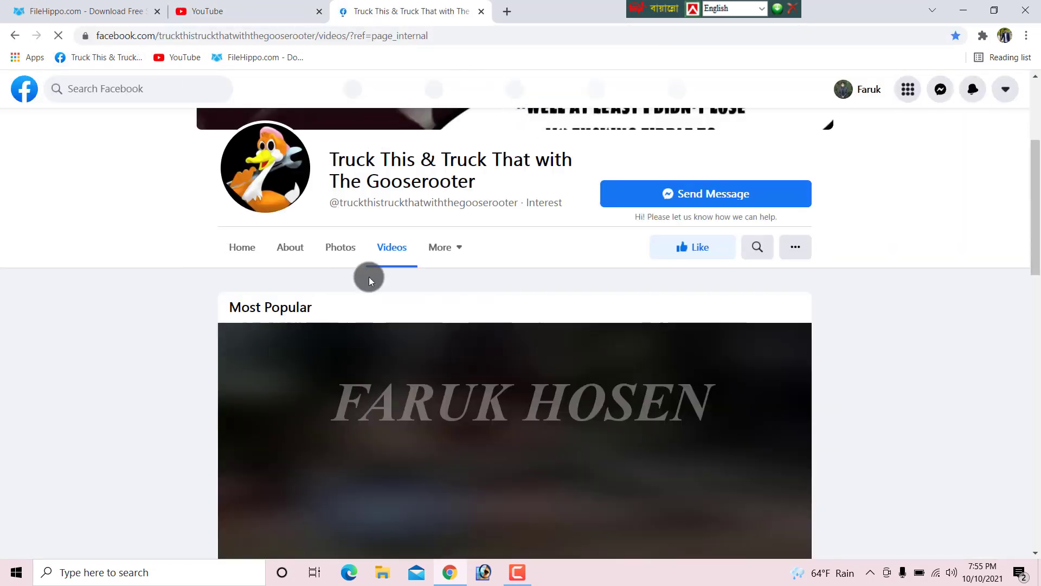
# Step: Reload the YouTube and FileHippo bookmarks across the blank tabs
pyautogui.click(185, 57)
pyautogui.click(257, 57)
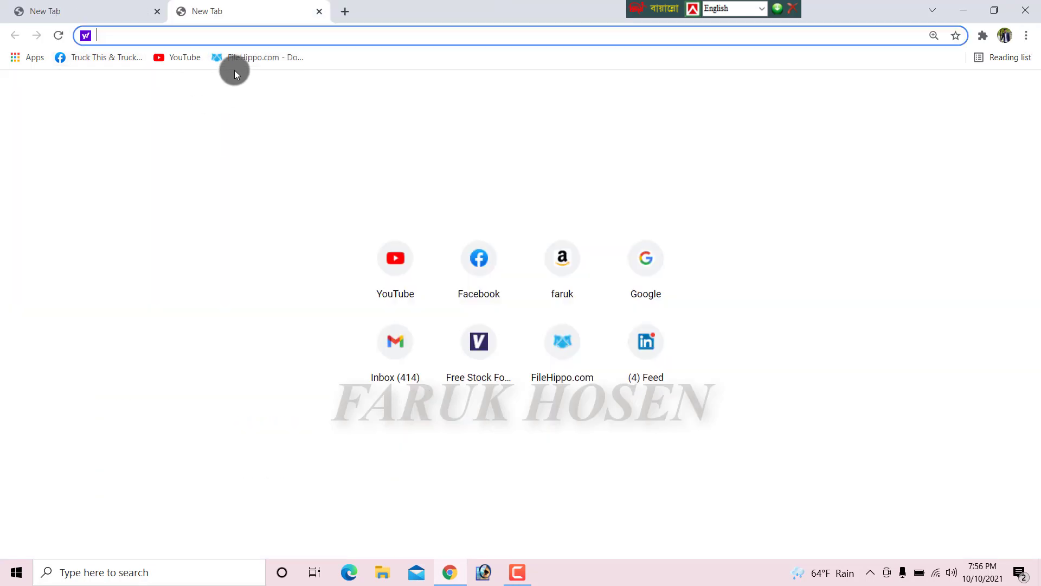
pyautogui.click(45, 9)
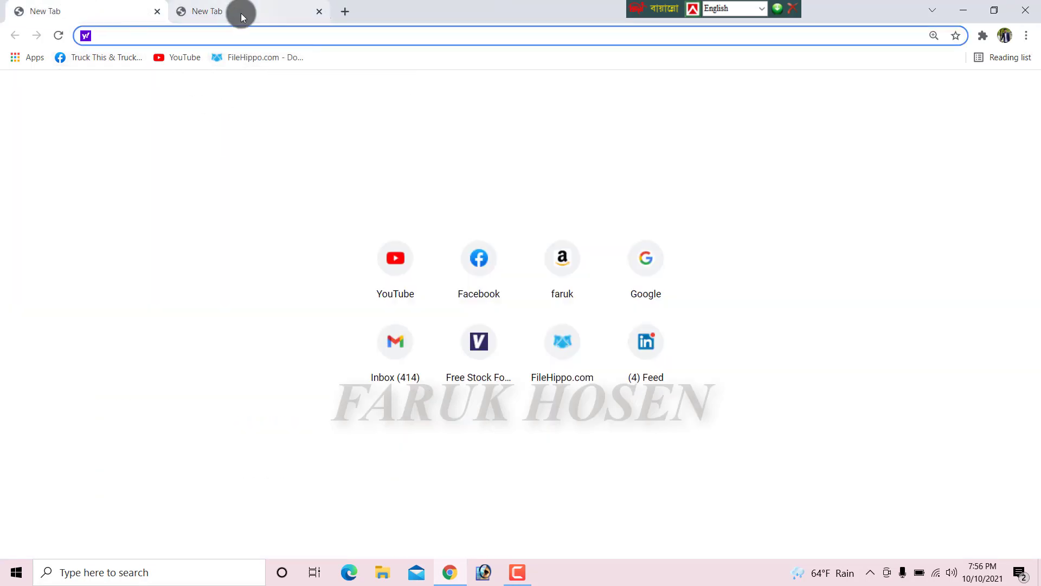
pyautogui.click(284, 17)
pyautogui.click(319, 11)
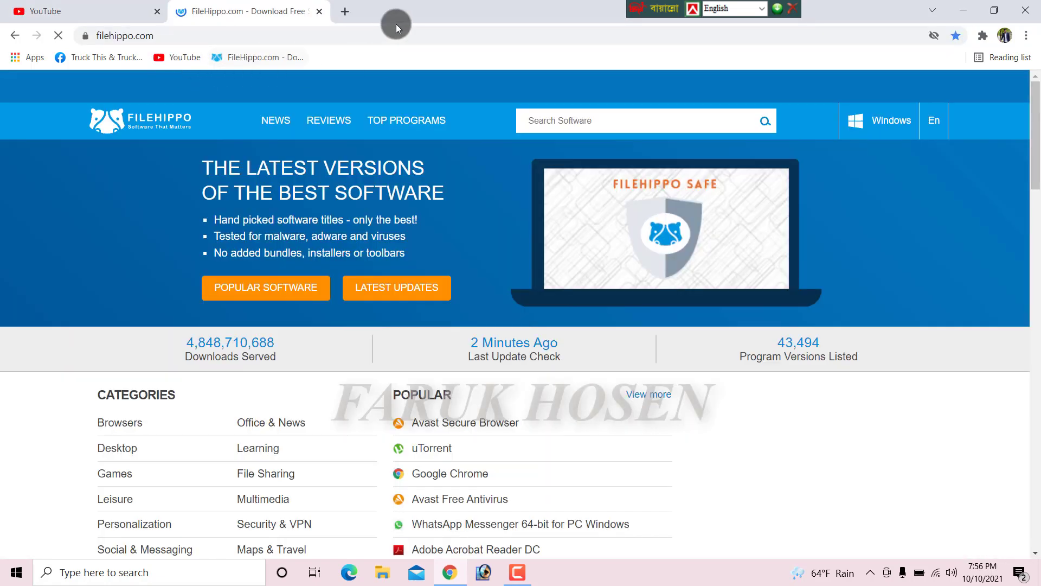
# Step: Open the Amazon profile and LinkedIn feed shortcuts in two new tabs
pyautogui.click(349, 15)
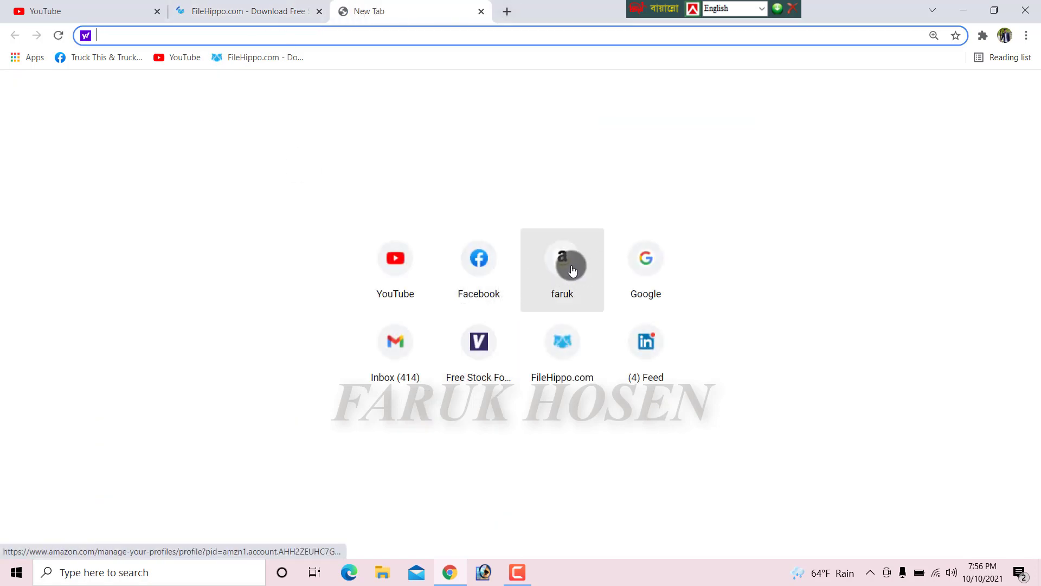
pyautogui.click(565, 262)
pyautogui.click(516, 11)
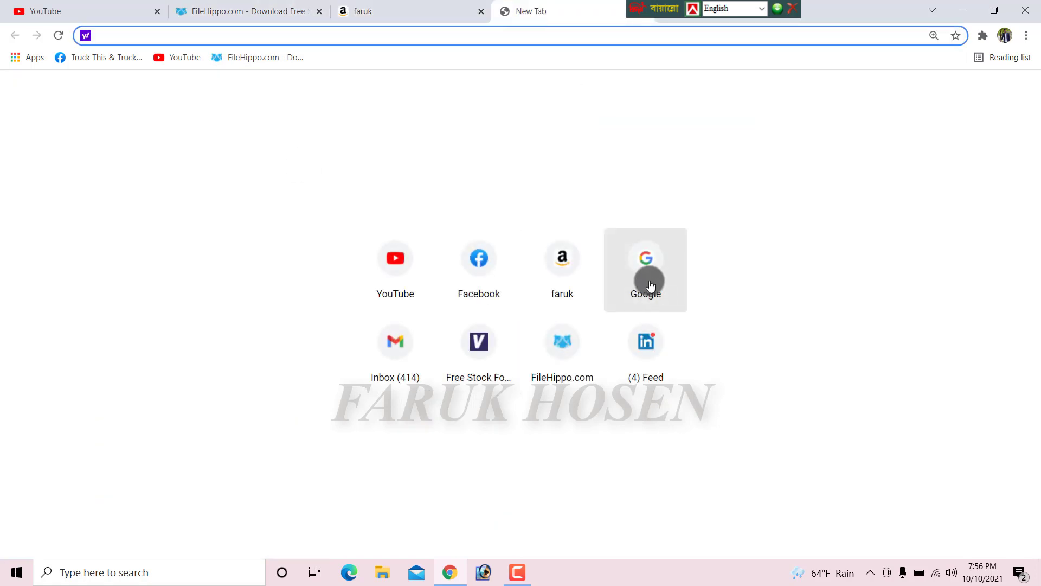
pyautogui.click(648, 375)
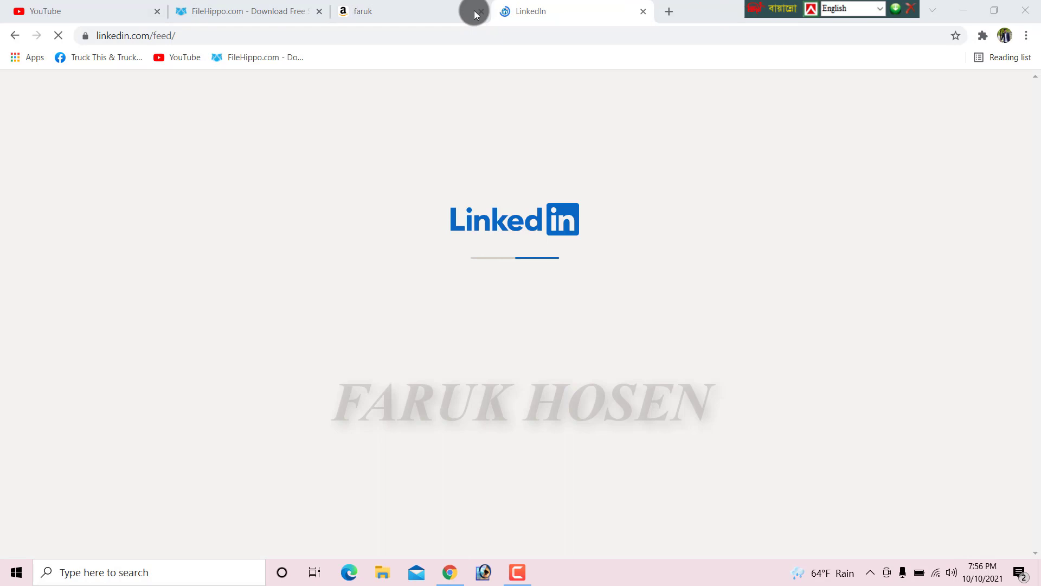
# Step: Drag the Amazon and LinkedIn pages onto the bookmarks bar and close the Amazon tab
pyautogui.click(379, 8)
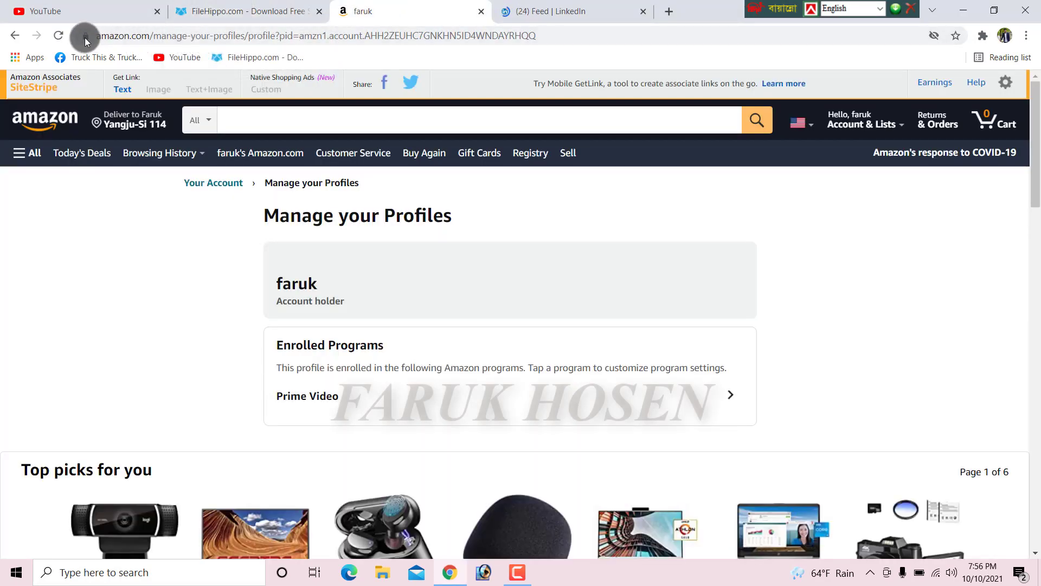
pyautogui.moveTo(85, 35); pyautogui.dragTo(354, 65)
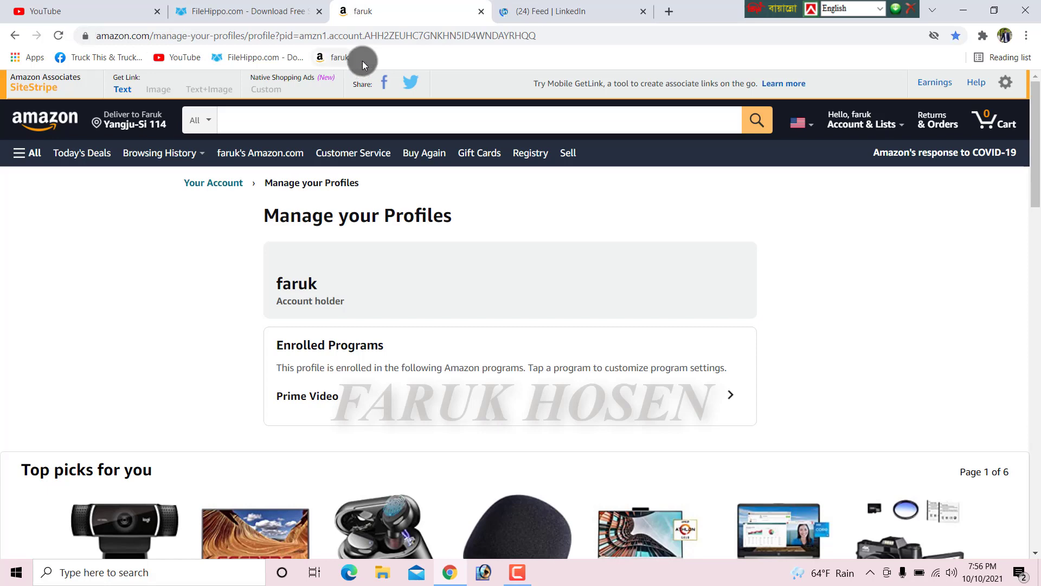
pyautogui.click(545, 11)
pyautogui.moveTo(85, 36)
pyautogui.mouseDown()
pyautogui.moveTo(405, 57)
pyautogui.moveTo(397, 60)
pyautogui.mouseUp()
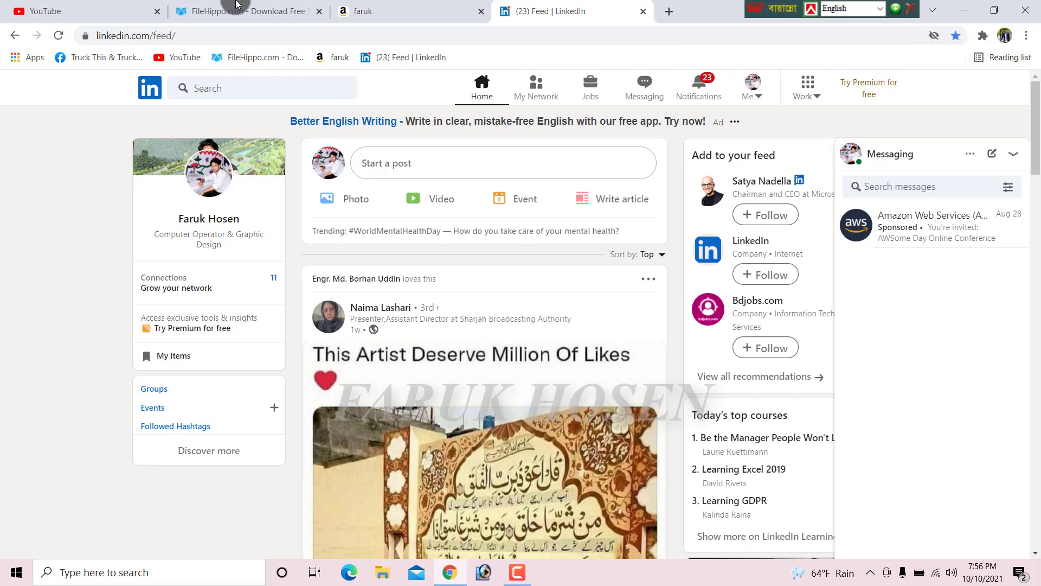
pyautogui.click(486, 13)
pyautogui.click(485, 12)
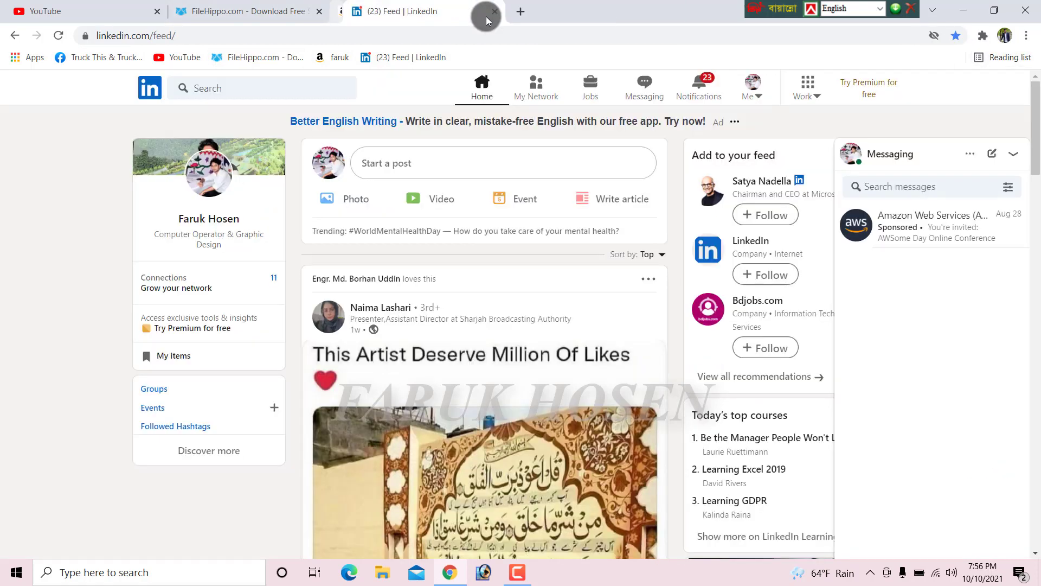
# Step: Close the extra tabs and delete the LinkedIn and Amazon profile bookmarks
pyautogui.click(322, 12)
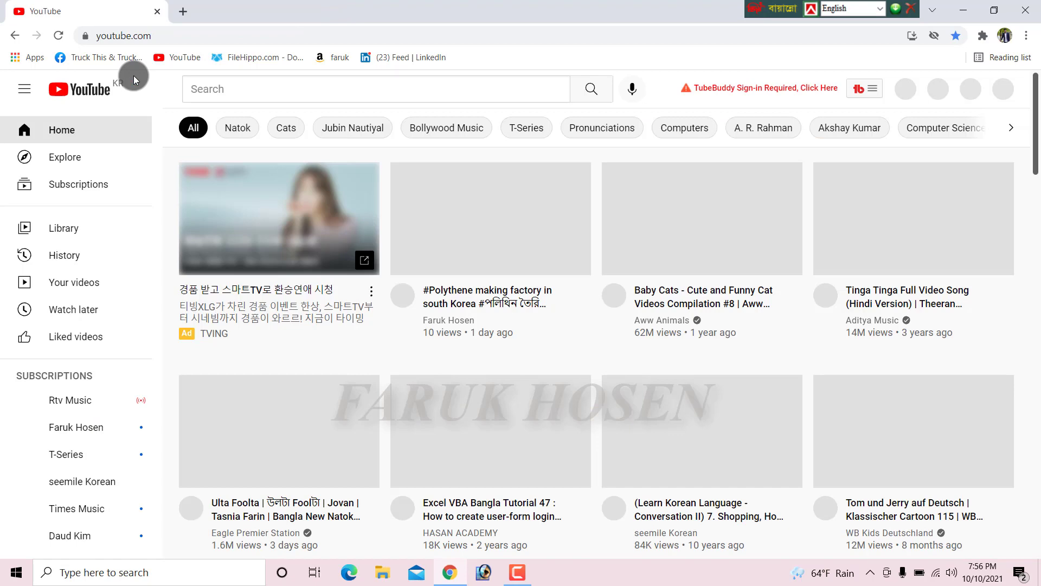
pyautogui.rightClick(393, 59)
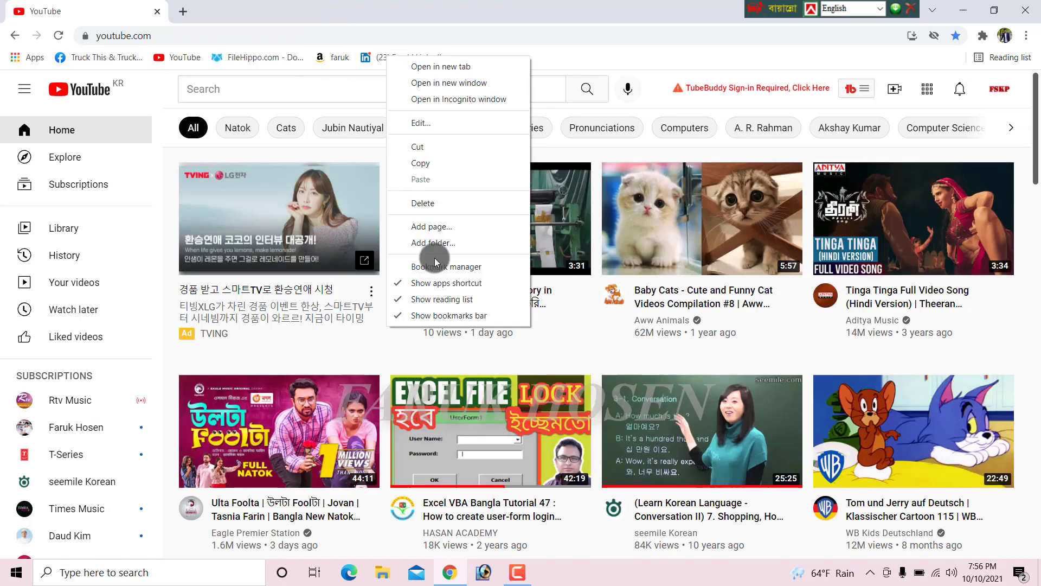
pyautogui.click(433, 205)
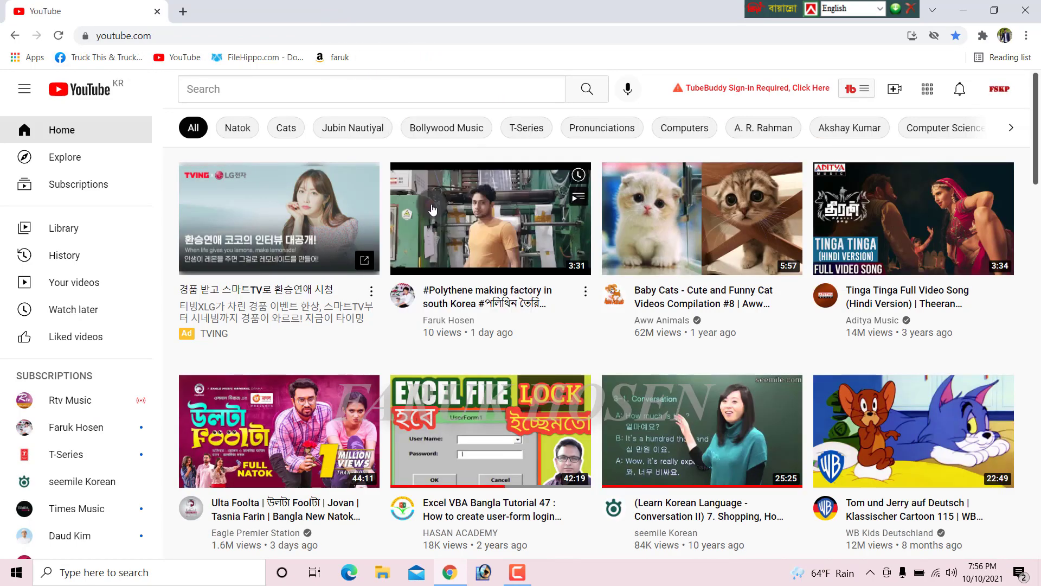
pyautogui.click(331, 58)
pyautogui.rightClick(331, 60)
pyautogui.click(331, 59)
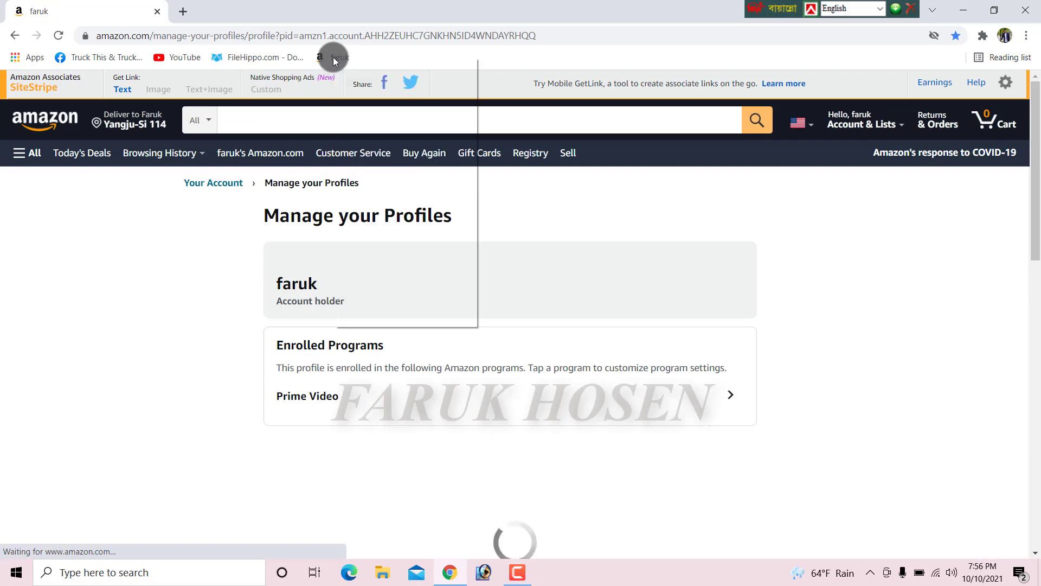
pyautogui.rightClick(334, 58)
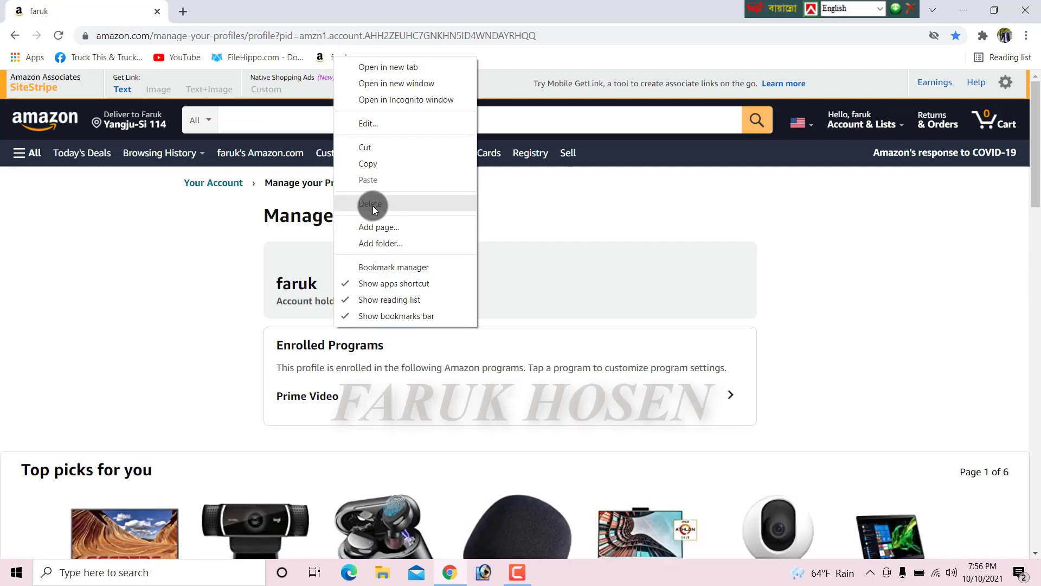
pyautogui.click(373, 206)
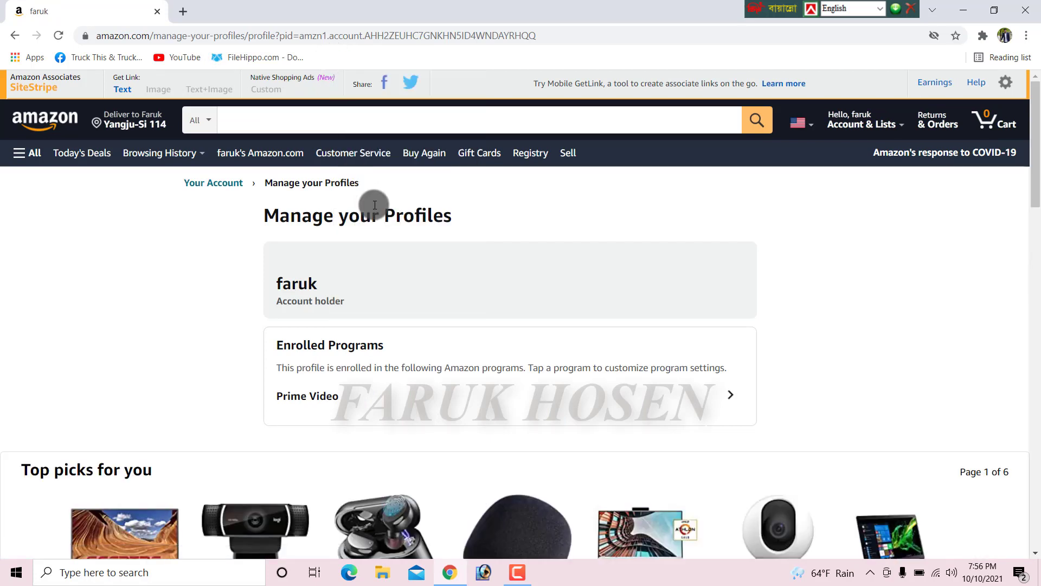
# Step: Delete the FileHippo and YouTube bookmarks and open a new blank tab
pyautogui.rightClick(246, 55)
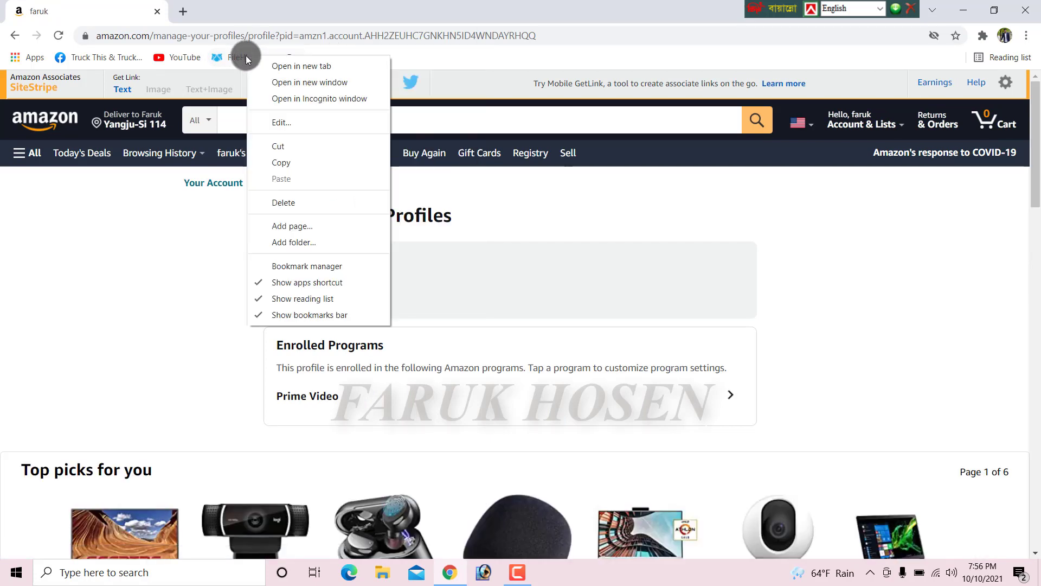
pyautogui.click(288, 205)
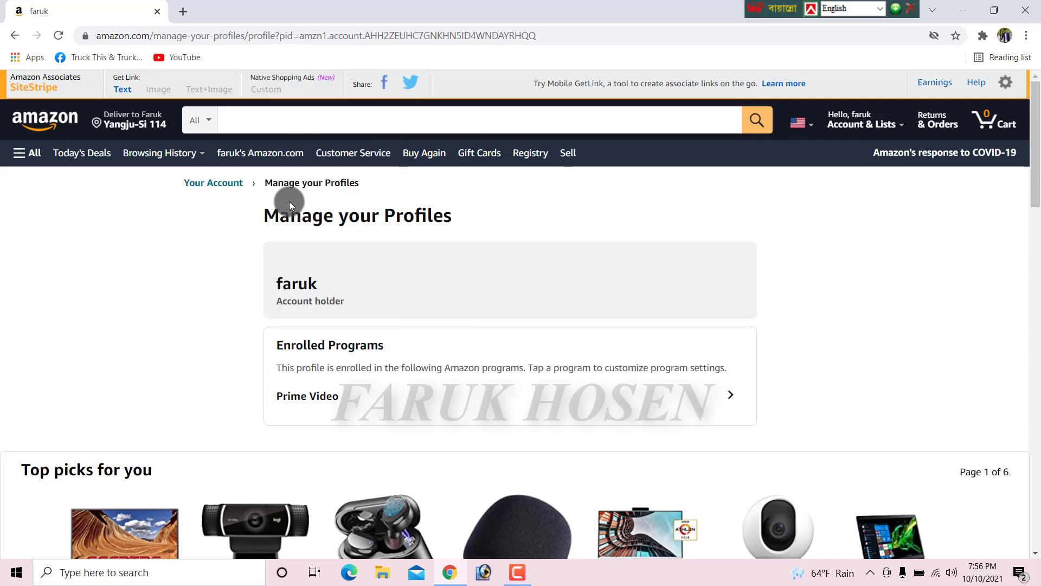
pyautogui.click(174, 61)
pyautogui.rightClick(171, 57)
pyautogui.click(215, 206)
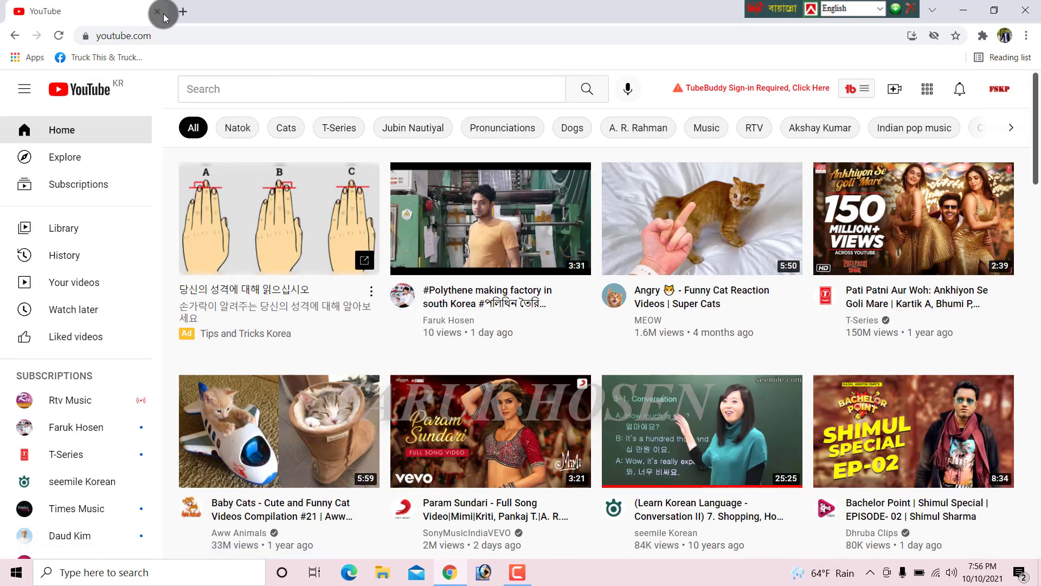
pyautogui.click(184, 11)
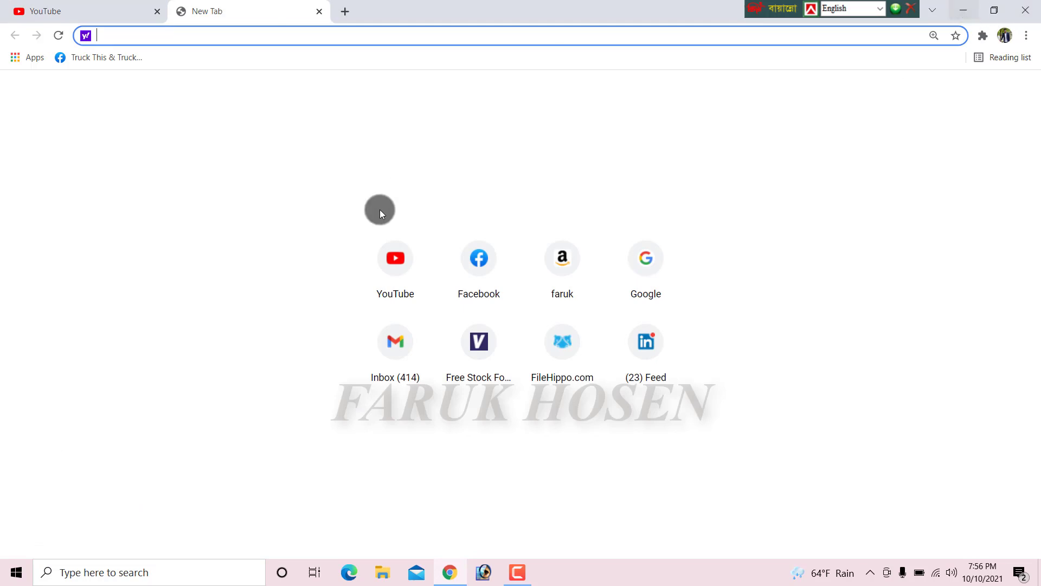